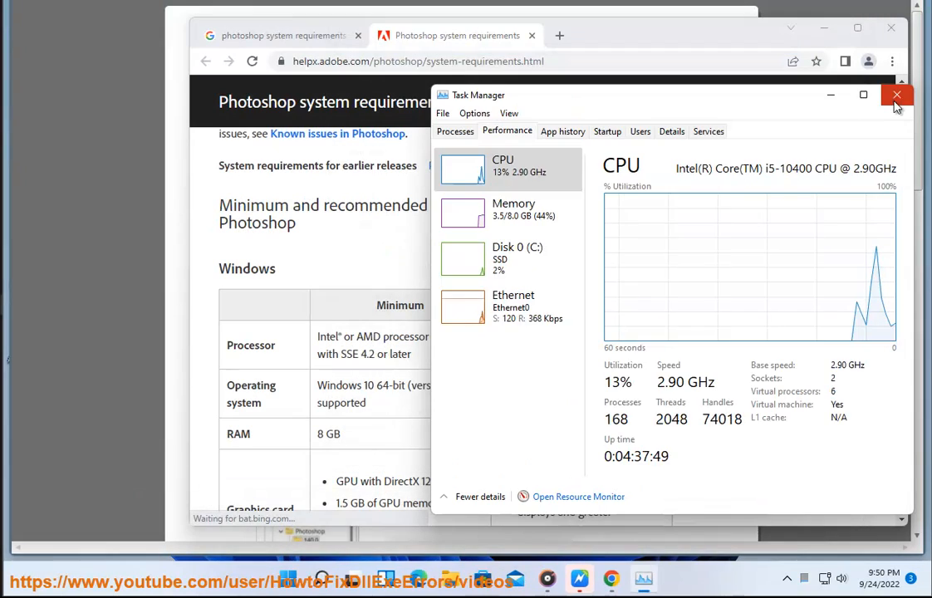
Step: Review the minimum and recommended Windows system requirements for Photoshop down to hard disk space, and minimize the browser
{"action": "scroll", "coordinate": [446, 313], "scroll_direction": "down", "scroll_amount": 1}
{"action": "double_click", "coordinate": [395, 232]}
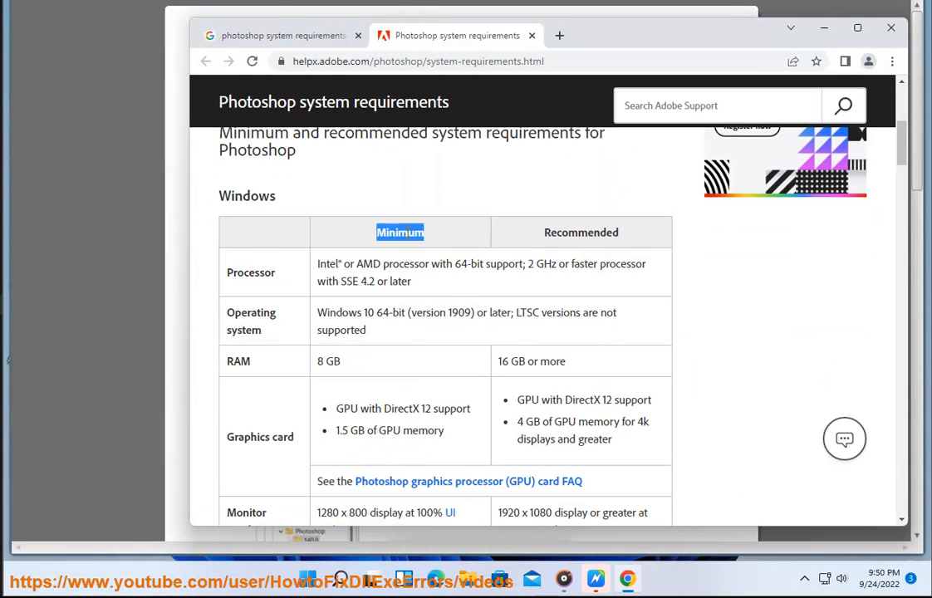
{"action": "double_click", "coordinate": [582, 241]}
{"action": "scroll", "coordinate": [424, 391], "scroll_direction": "down", "scroll_amount": 3}
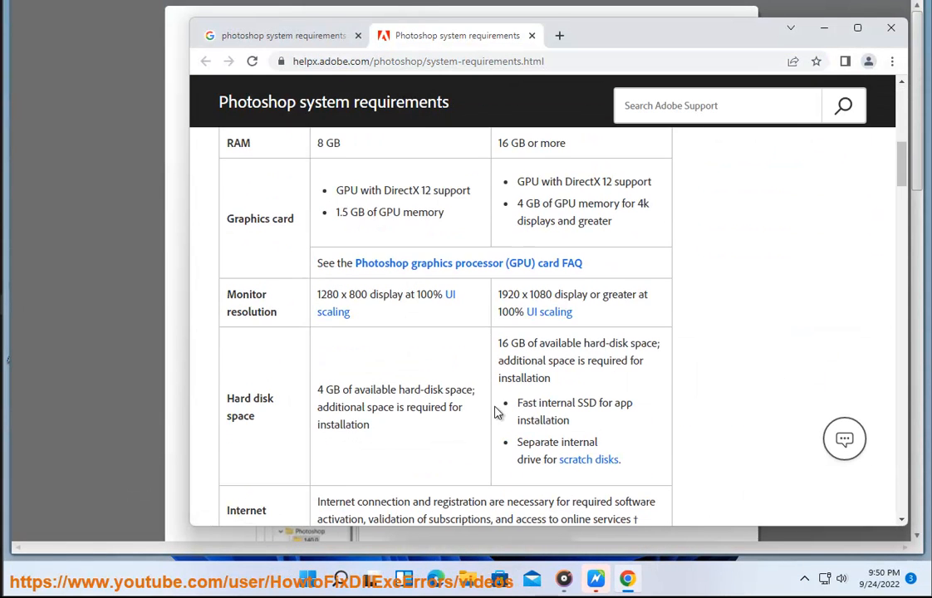
{"action": "left_click", "coordinate": [824, 28]}
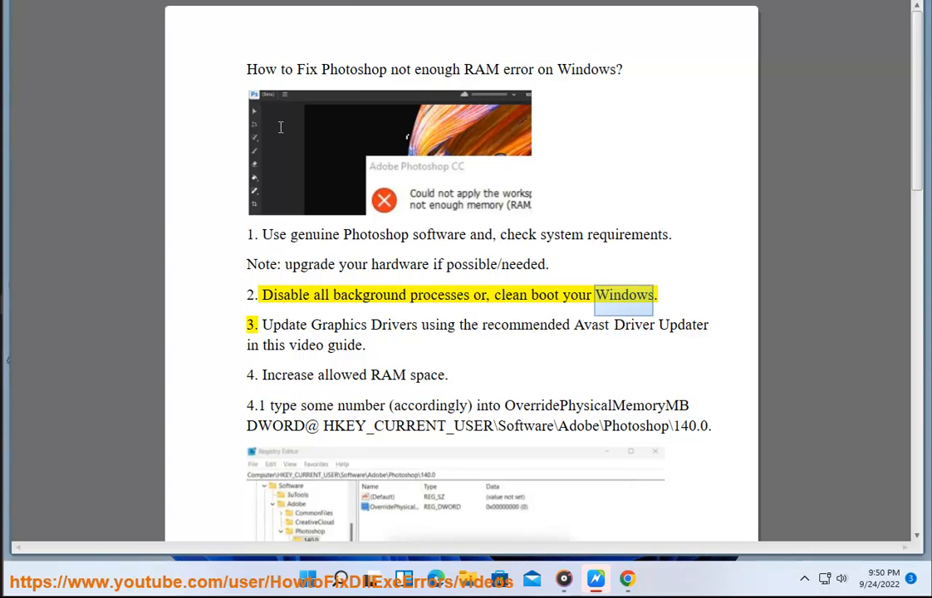
Step: Open Task Manager, inspect background processes such as Avast Driver Updater Service and Microsoft Office Click-to-Run, and minimize it
{"action": "left_click", "coordinate": [340, 579]}
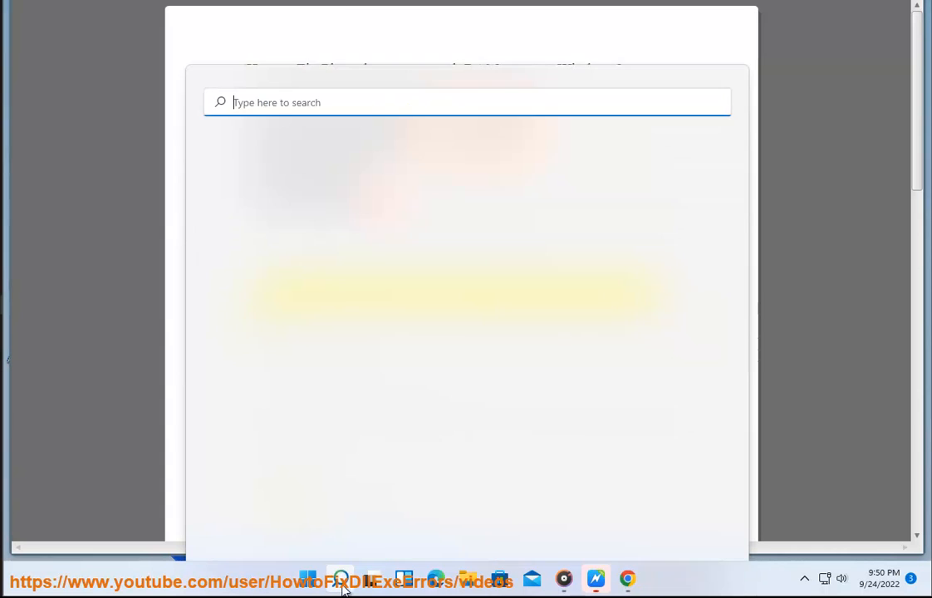
{"action": "type", "text": "TAS"}
{"action": "left_click", "coordinate": [294, 187]}
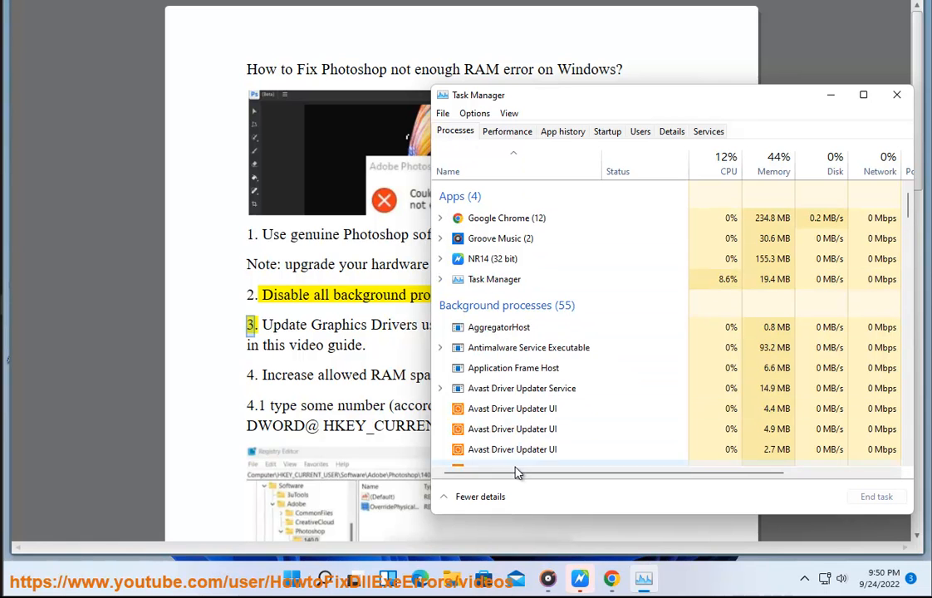
{"action": "left_click", "coordinate": [558, 388]}
{"action": "scroll", "coordinate": [560, 418], "scroll_direction": "down", "scroll_amount": 3}
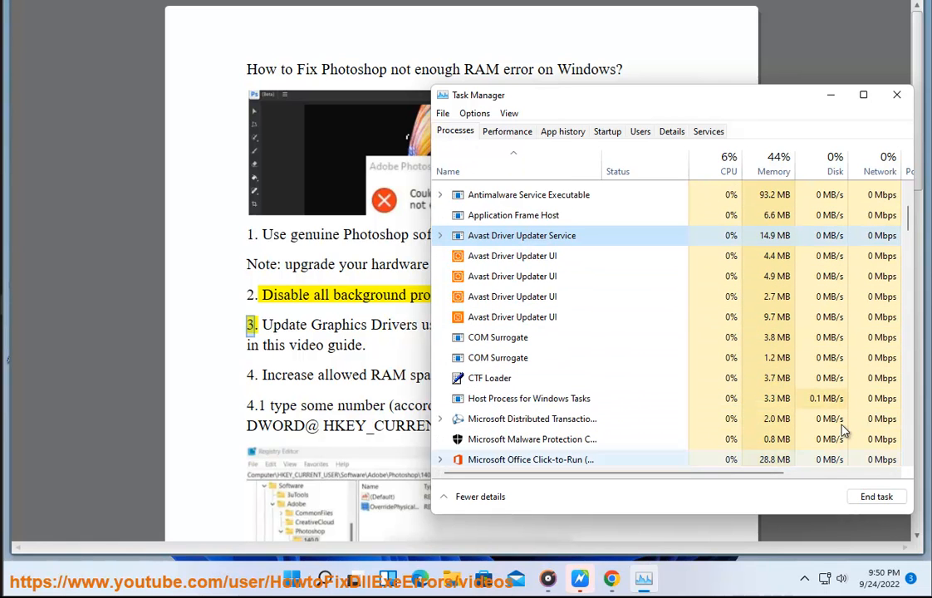
{"action": "left_click", "coordinate": [581, 459]}
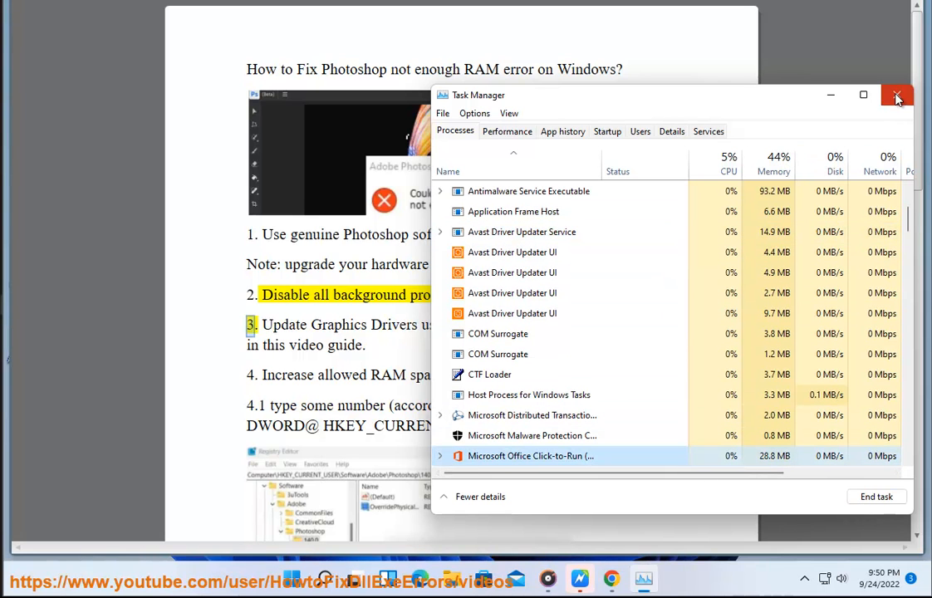
{"action": "left_click", "coordinate": [840, 99]}
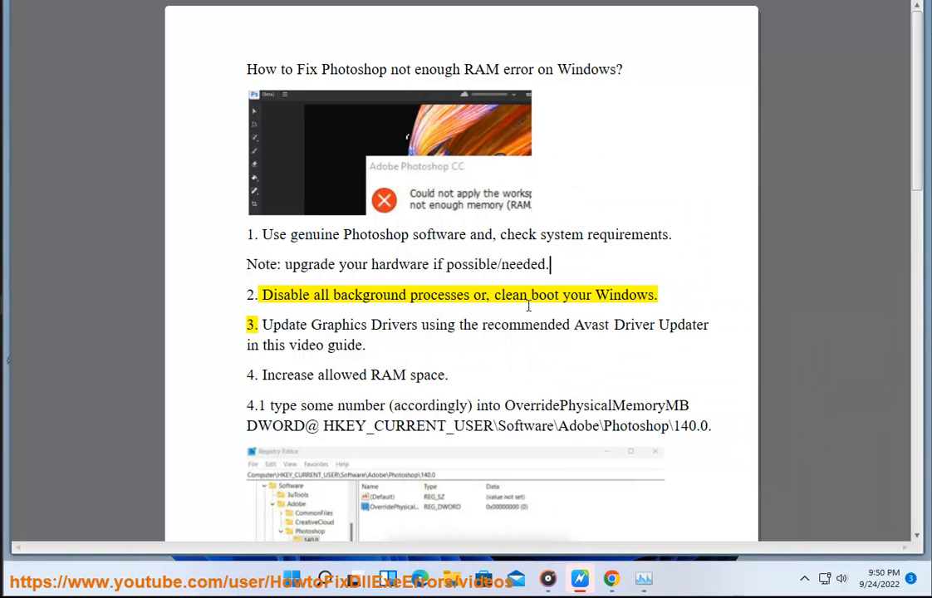
Step: In Chrome, close the Photoshop requirements page, search Google for "CLEAN BOOT WINDOWS" and highlight the Microsoft Support result
{"action": "left_click_drag", "start_coordinate": [512, 315], "coordinate": [578, 289]}
{"action": "left_click", "coordinate": [612, 579]}
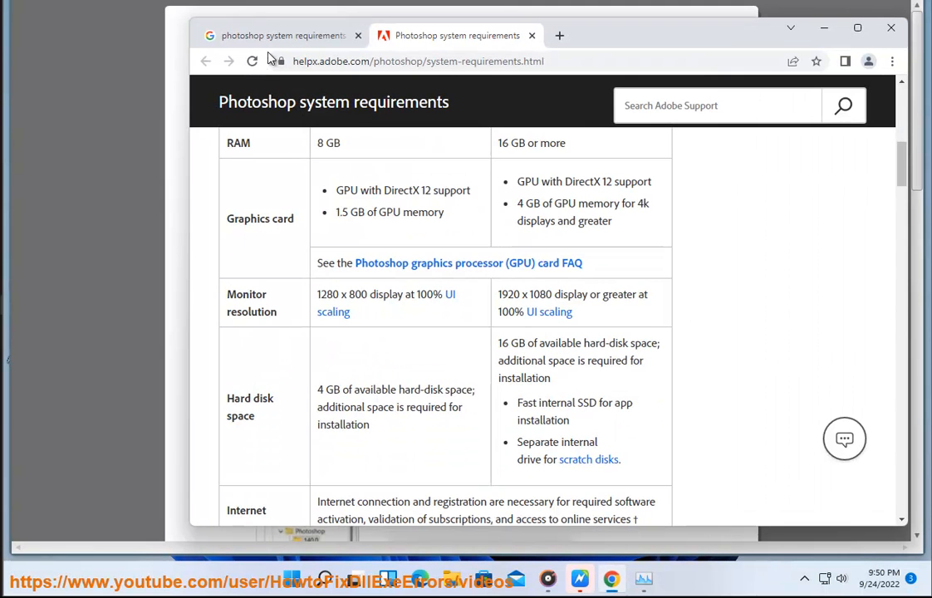
{"action": "left_click", "coordinate": [287, 36]}
{"action": "left_click", "coordinate": [530, 35]}
{"action": "left_click", "coordinate": [613, 110]}
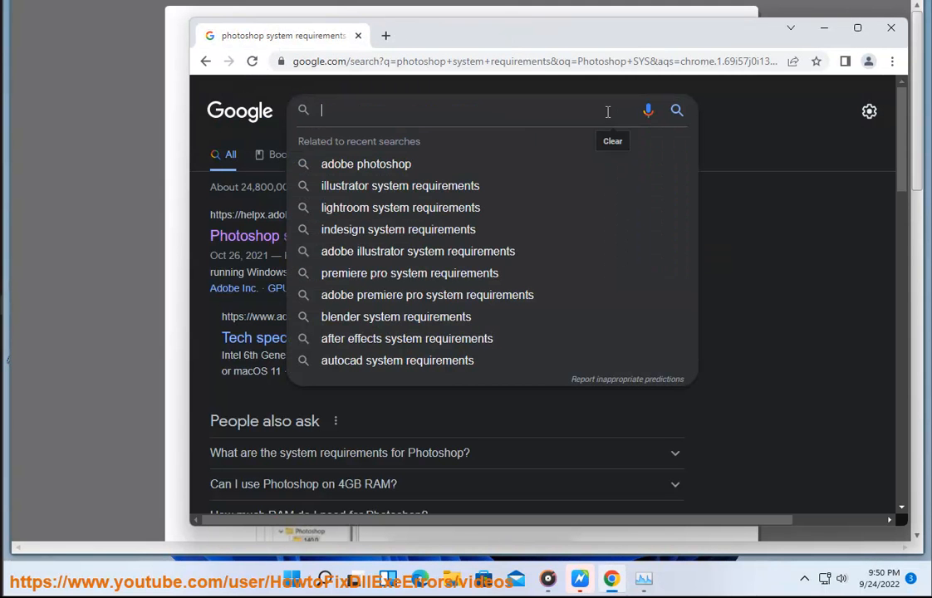
{"action": "type", "text": "CLEAN BOOT WINDOWS"}
{"action": "key", "text": "Return"}
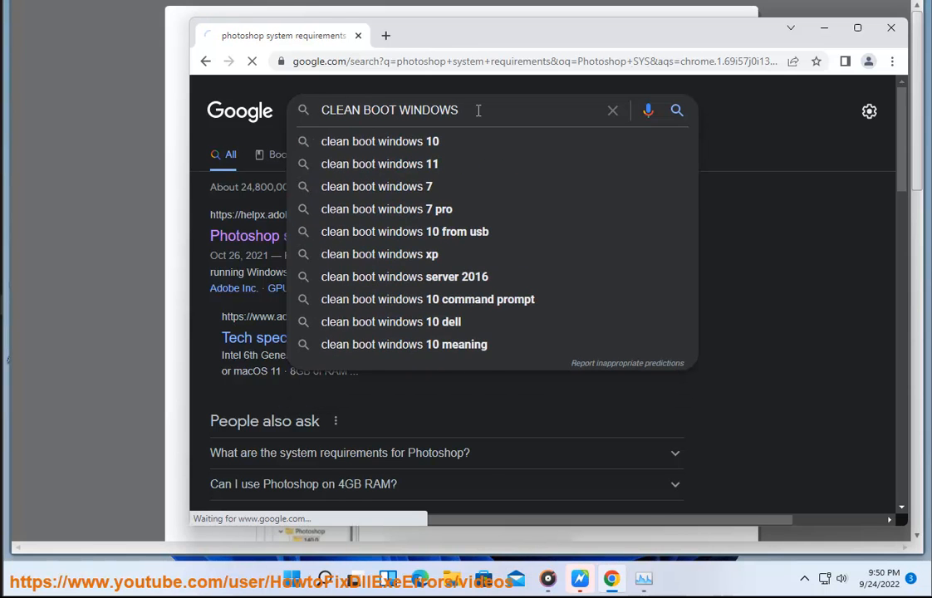
{"action": "left_click_drag", "start_coordinate": [501, 271], "coordinate": [207, 237]}
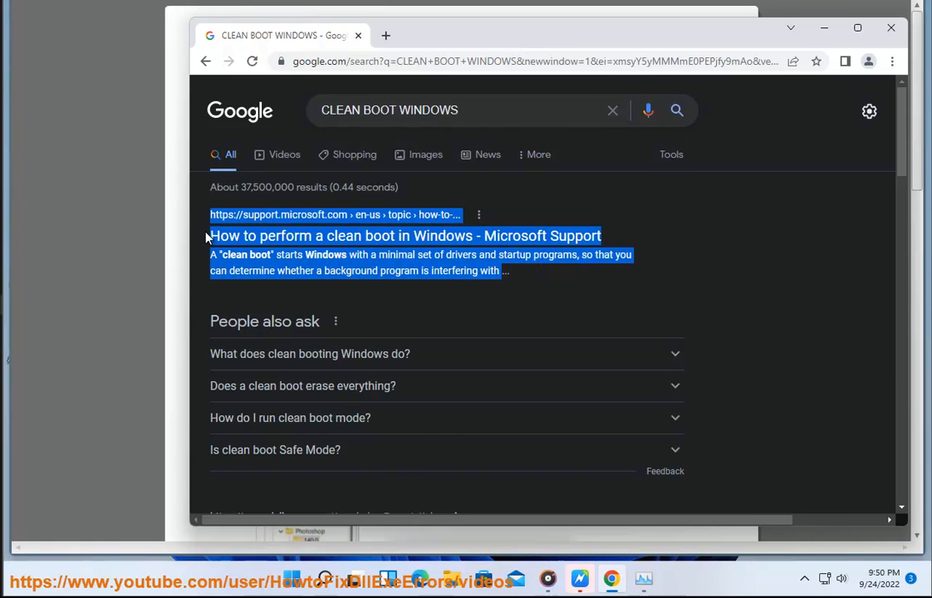
Step: In System Configuration, hide all Microsoft services and disable all remaining services, and cancel the dialog without applying
{"action": "left_click", "coordinate": [325, 579]}
{"action": "type", "text": "M"}
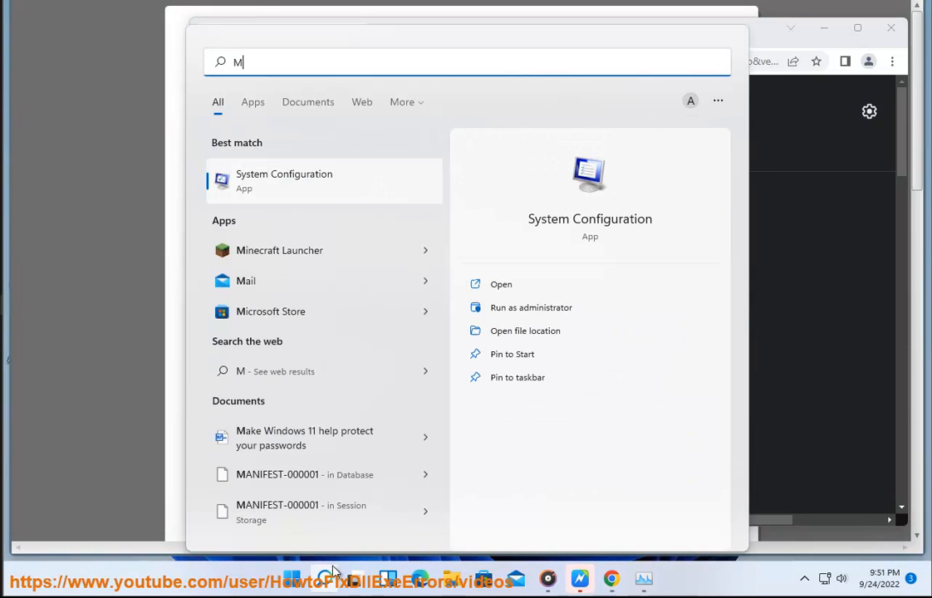
{"action": "type", "text": "SC"}
{"action": "left_click", "coordinate": [293, 183]}
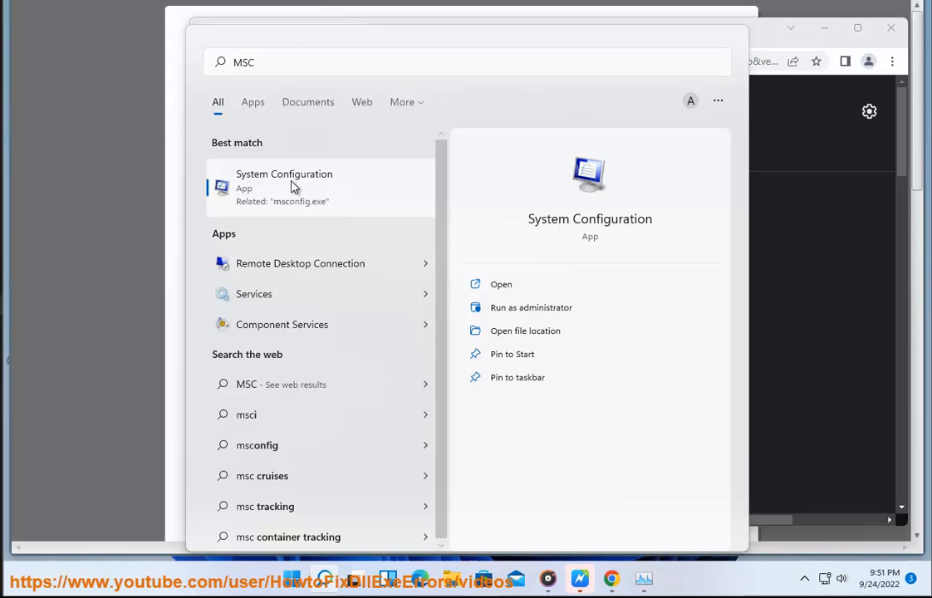
{"action": "left_click", "coordinate": [350, 142]}
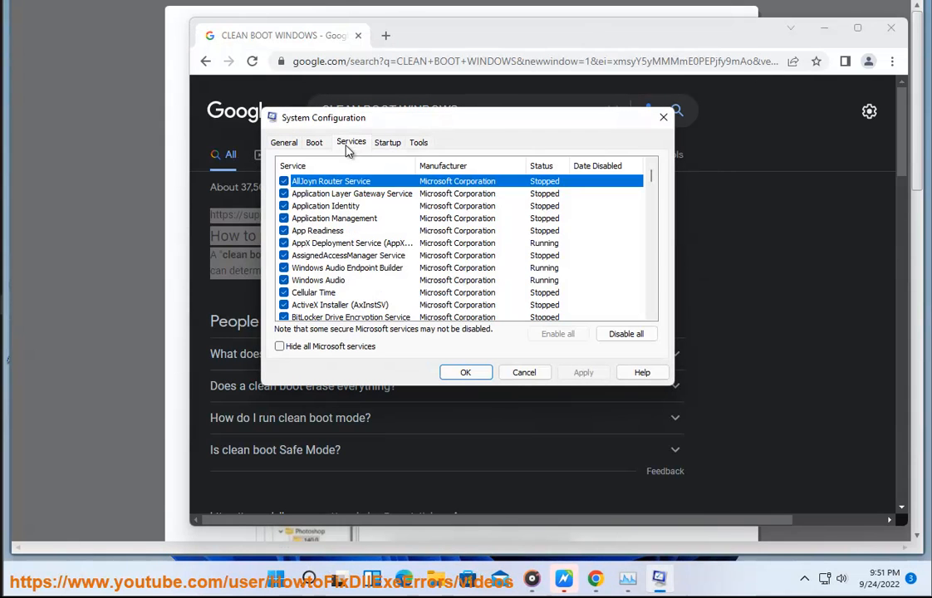
{"action": "left_click", "coordinate": [331, 346]}
{"action": "left_click", "coordinate": [625, 333]}
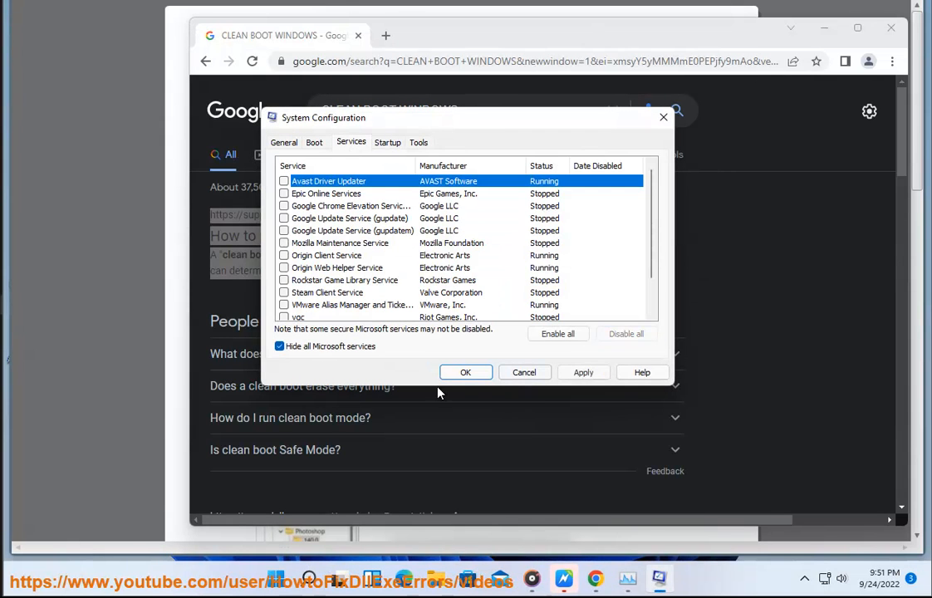
{"action": "left_click", "coordinate": [523, 377]}
Step: Check the status of the startup apps in Task Manager, and minimize it and the browser to return to the guide
{"action": "left_click", "coordinate": [649, 579]}
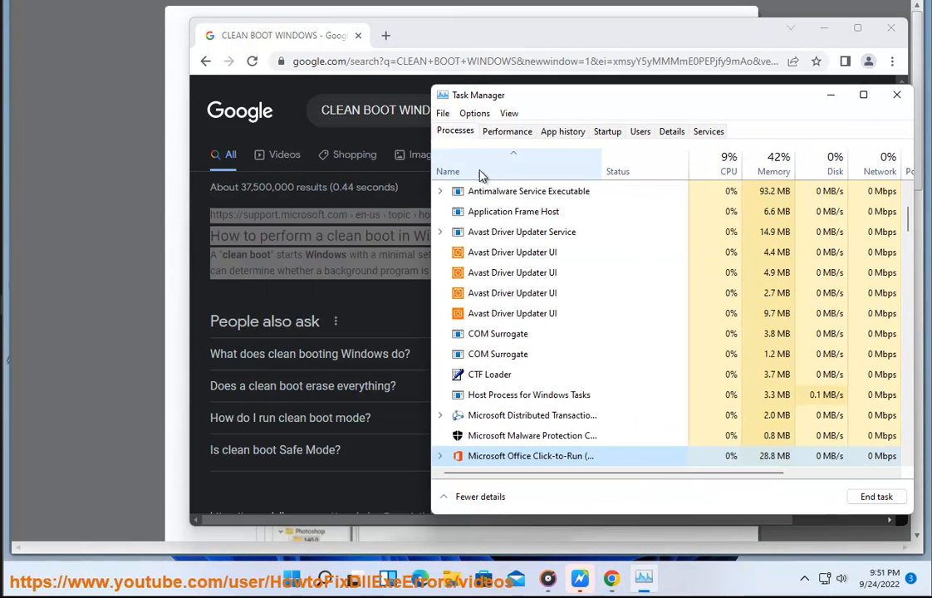
{"action": "left_click", "coordinate": [607, 133]}
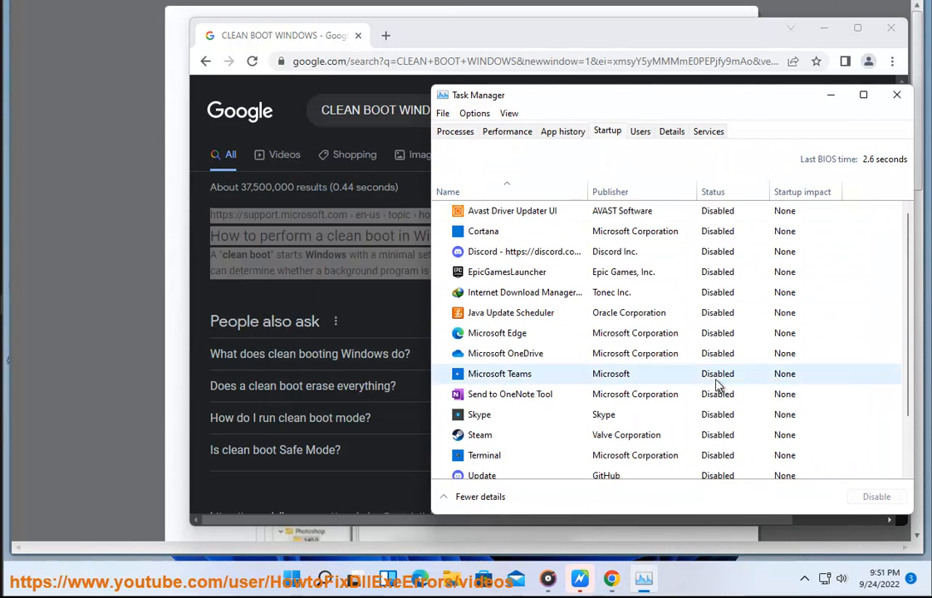
{"action": "left_click", "coordinate": [830, 95]}
{"action": "left_click", "coordinate": [824, 28]}
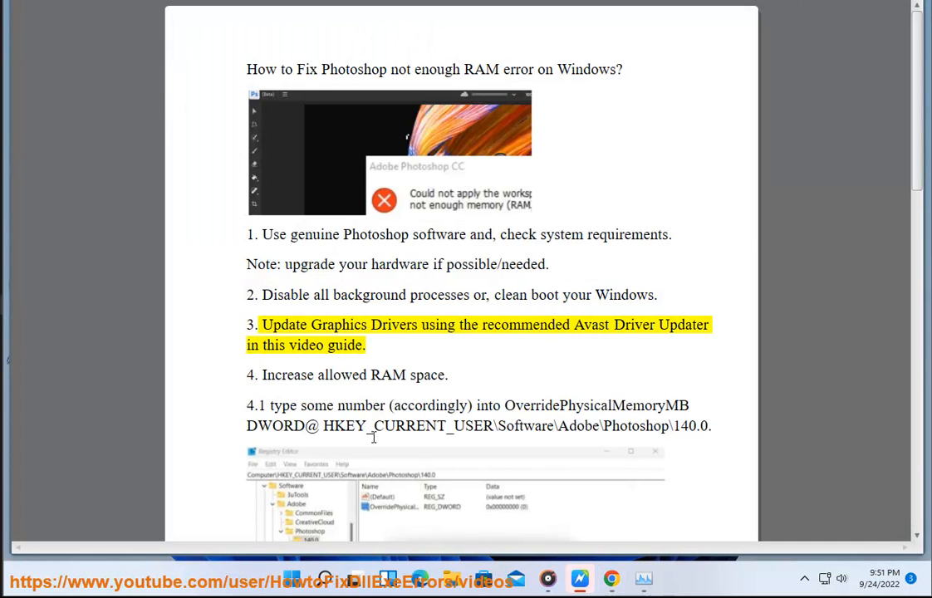
Step: Find and launch Avast Driver Updater for the graphics driver step, and return to the guide document
{"action": "key", "text": "super"}
{"action": "type", "text": "z"}
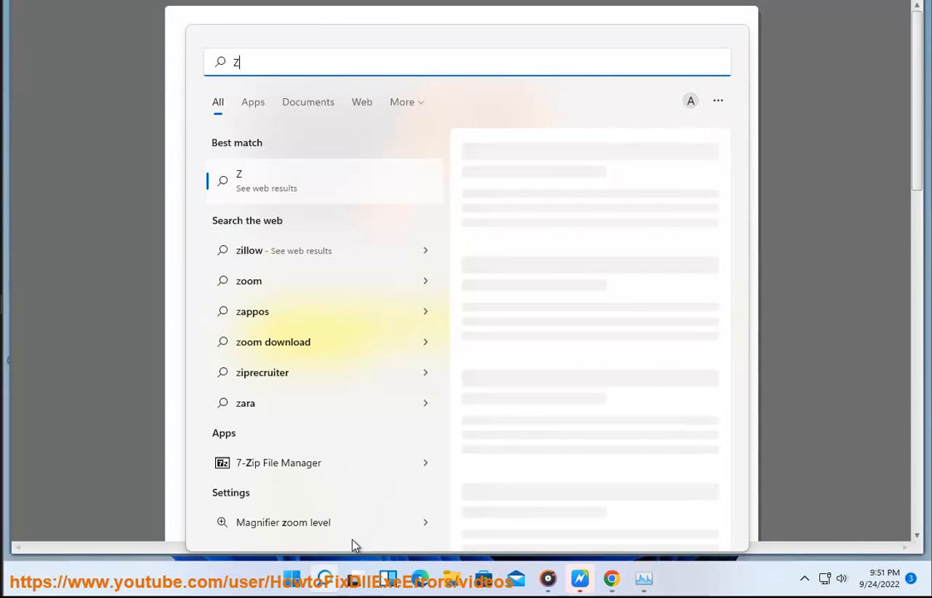
{"action": "key", "text": "BackSpace"}
{"action": "type", "text": "AVA"}
{"action": "left_click", "coordinate": [338, 182]}
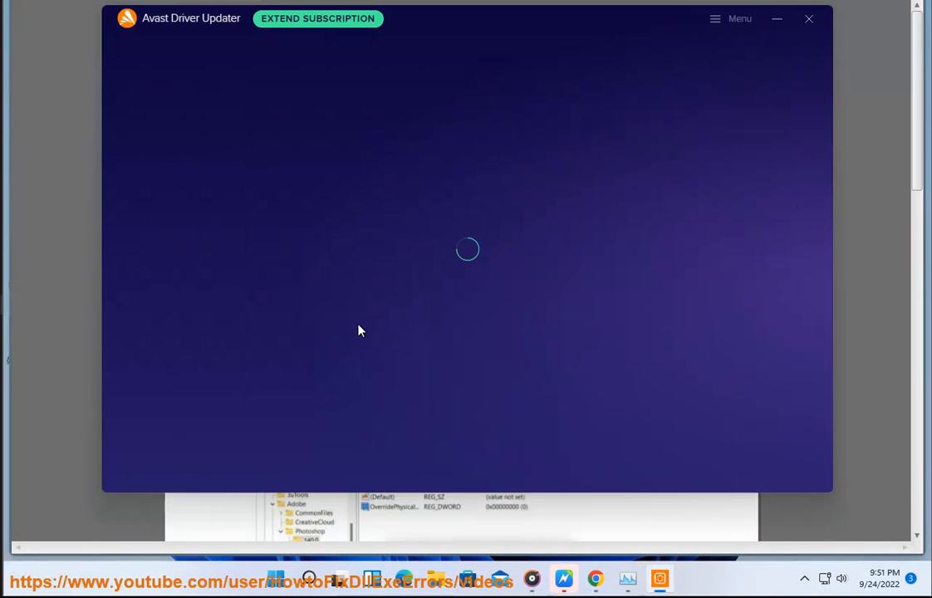
{"action": "left_click", "coordinate": [62, 285]}
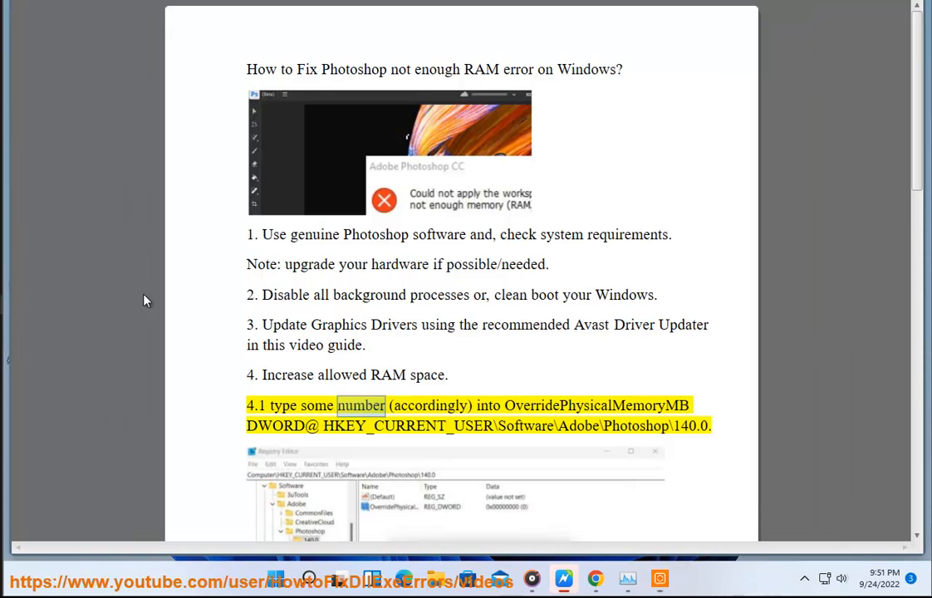
Step: Read step 4.1 of the guide, check the memory usage in Task Manager's performance view, and return to the document
{"action": "scroll", "coordinate": [341, 409], "scroll_direction": "down", "scroll_amount": 1}
{"action": "scroll", "coordinate": [341, 409], "scroll_direction": "down", "scroll_amount": 1}
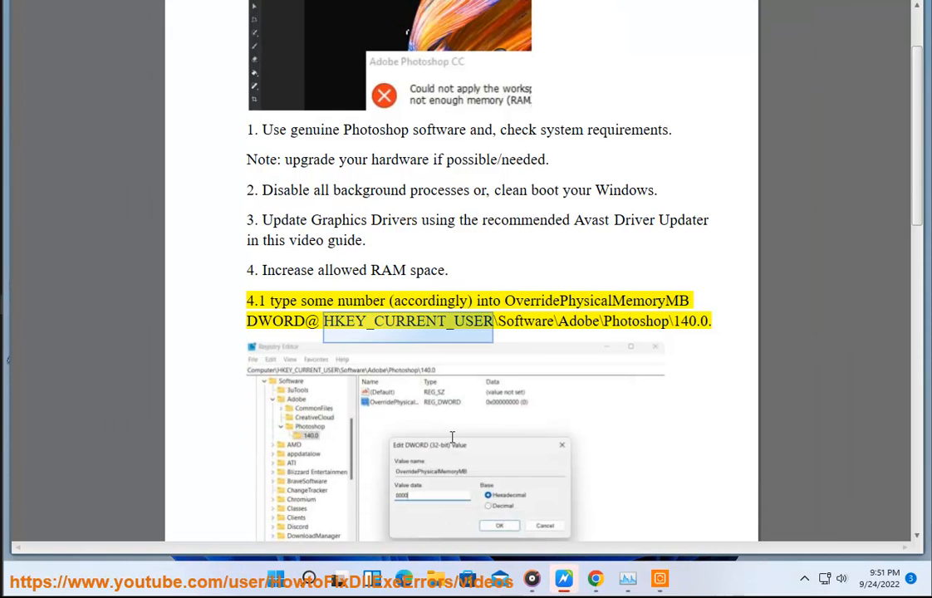
{"action": "left_click", "coordinate": [628, 580]}
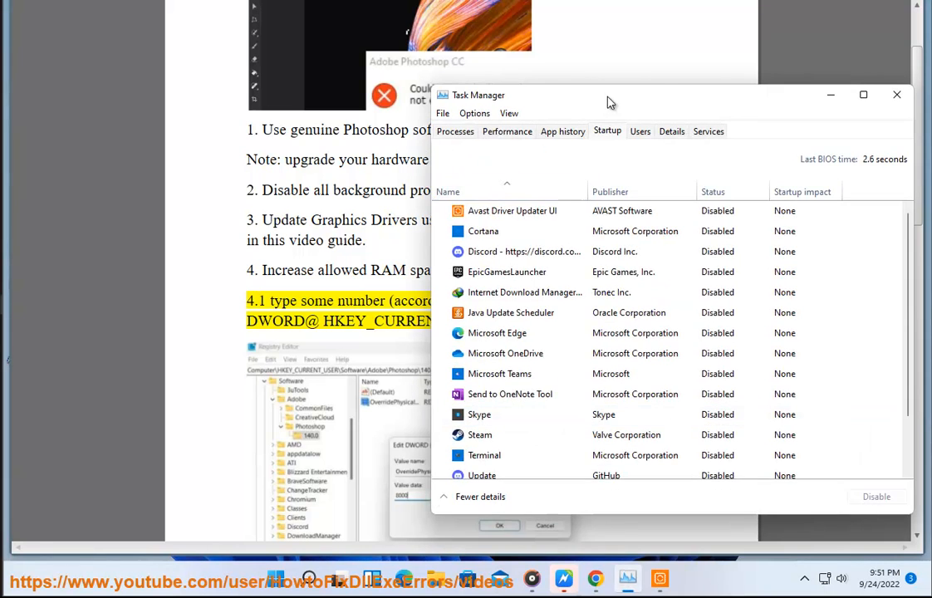
{"action": "left_click", "coordinate": [501, 133]}
{"action": "left_click", "coordinate": [498, 213]}
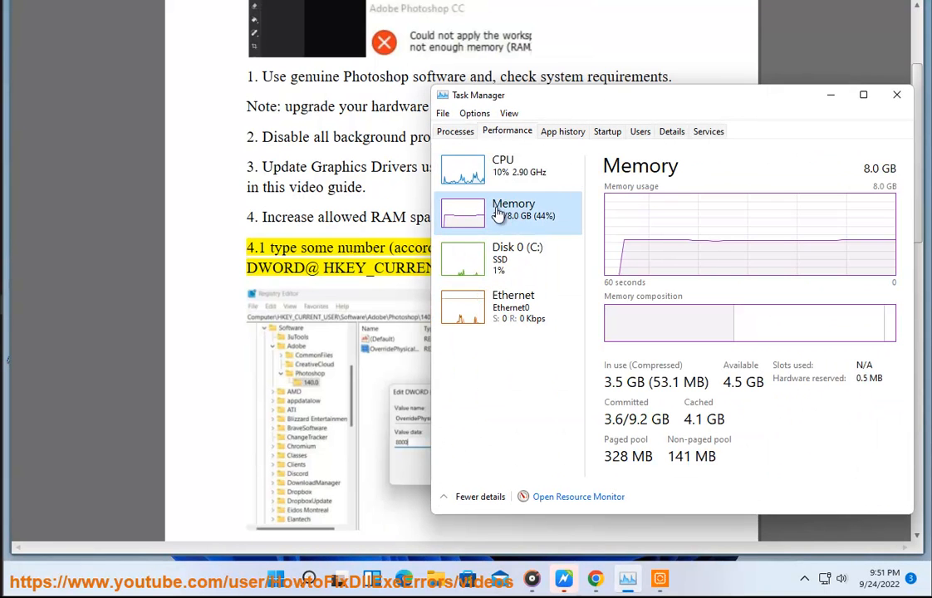
{"action": "left_click", "coordinate": [360, 127]}
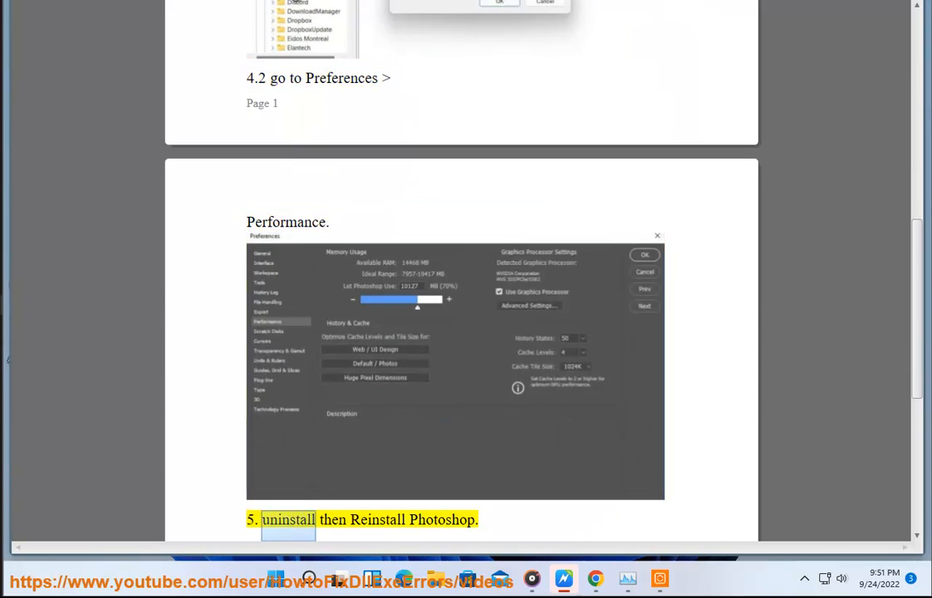
Step: Copy the path HKEY_CURRENT_USER\Software\ from step 4.1 of the guide and open Registry Editor, allowing it to make changes
{"action": "scroll", "coordinate": [381, 167], "scroll_direction": "up", "scroll_amount": 4}
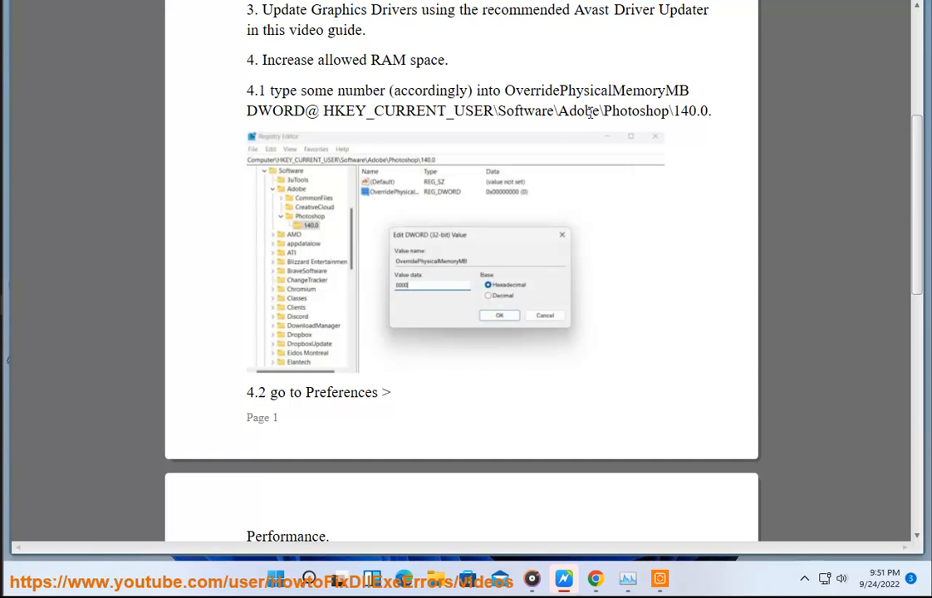
{"action": "left_click_drag", "start_coordinate": [555, 109], "coordinate": [323, 110]}
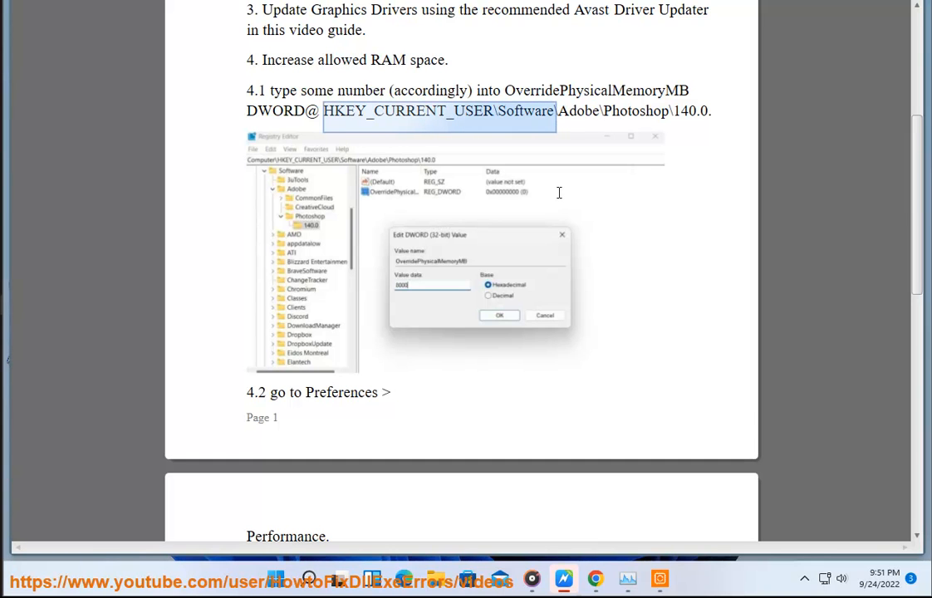
{"action": "left_click", "coordinate": [309, 579]}
{"action": "type", "text": "REG"}
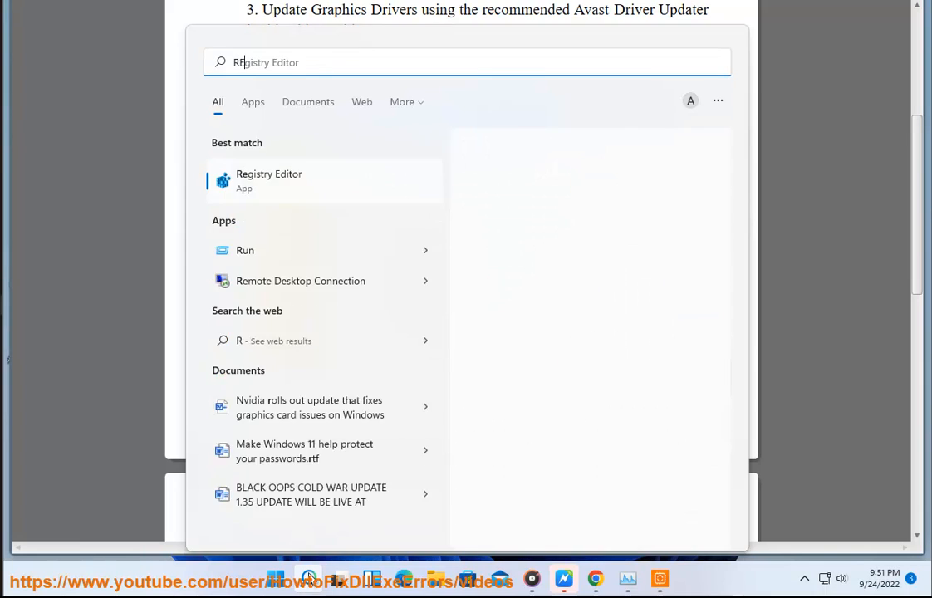
{"action": "left_click", "coordinate": [307, 182]}
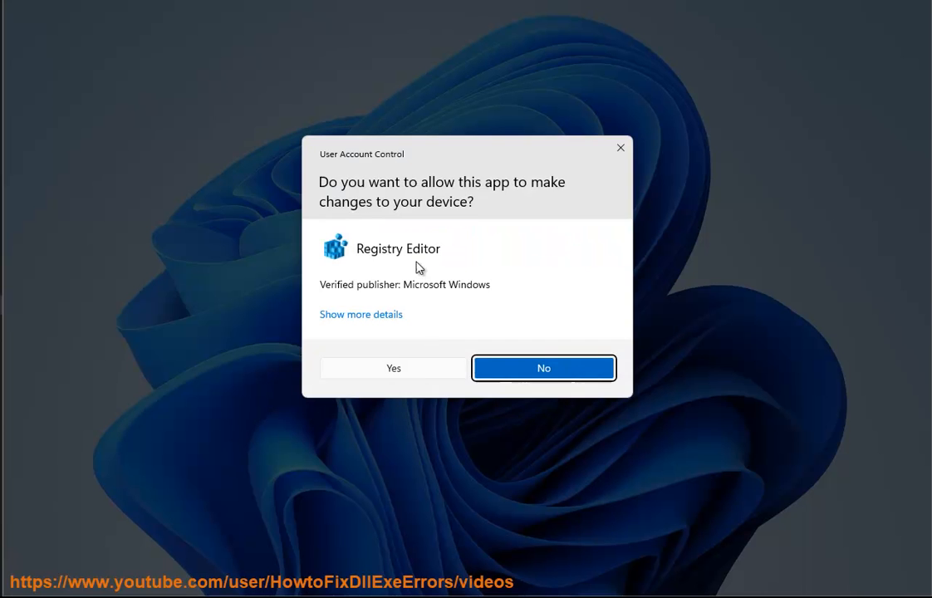
{"action": "left_click", "coordinate": [410, 372]}
Step: Go to the registry key HKEY_CURRENT_USER\Software\
{"action": "left_click", "coordinate": [694, 195]}
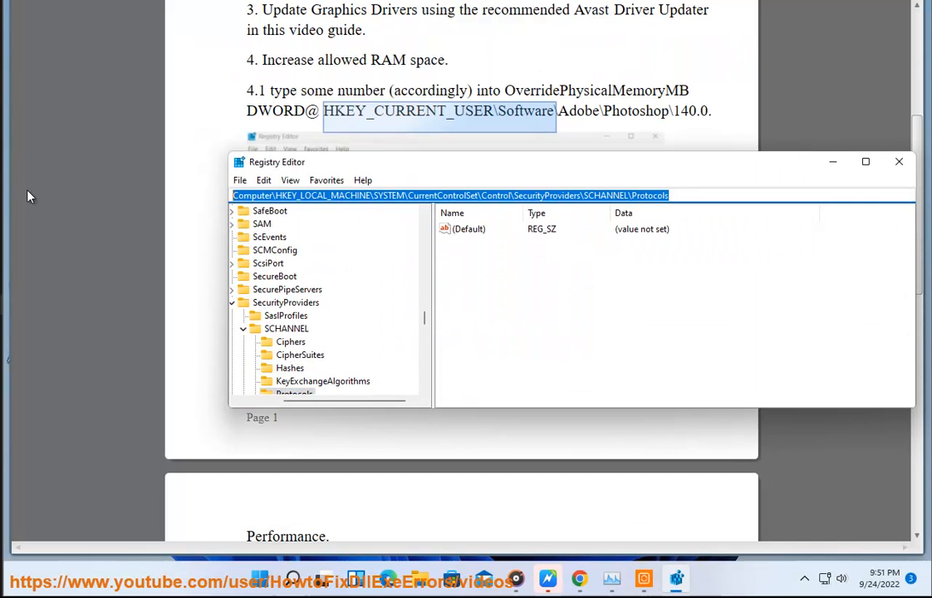
{"action": "type", "text": "HKEY_CURRENT_USER\\Software\\"}
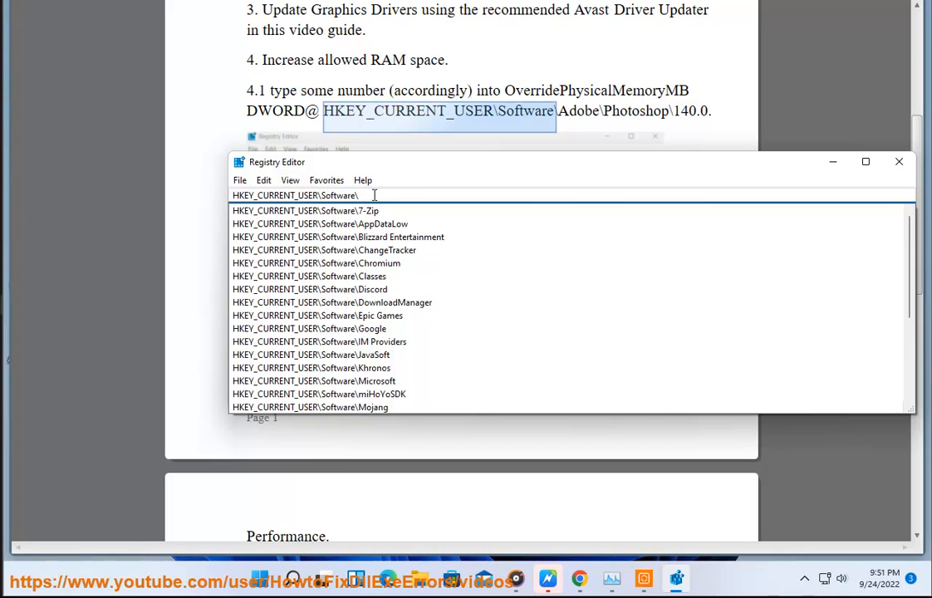
{"action": "key", "text": "Return"}
Step: Create a new key named Adobe under the Software key
{"action": "right_click", "coordinate": [250, 213]}
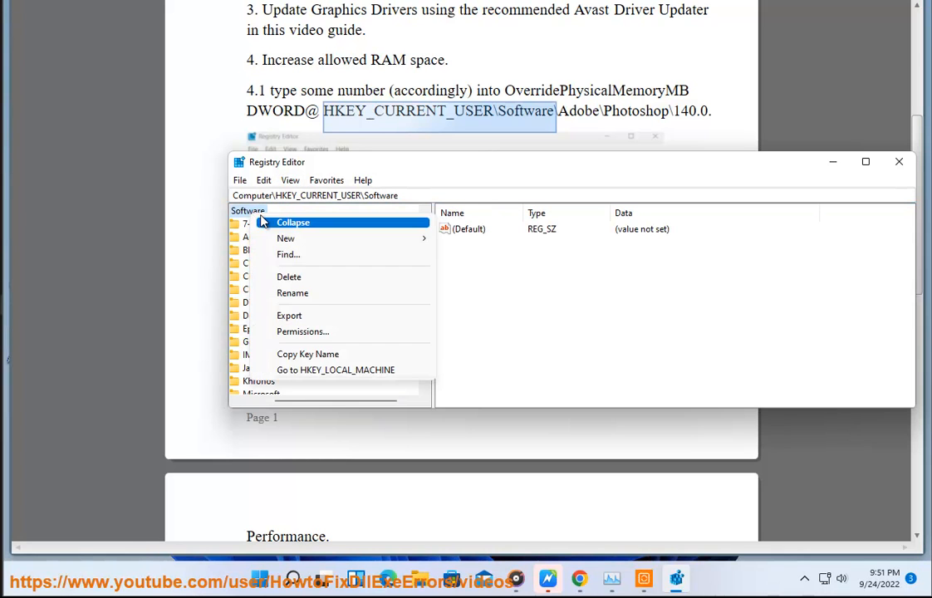
{"action": "mouse_move", "coordinate": [286, 238]}
{"action": "left_click", "coordinate": [490, 240]}
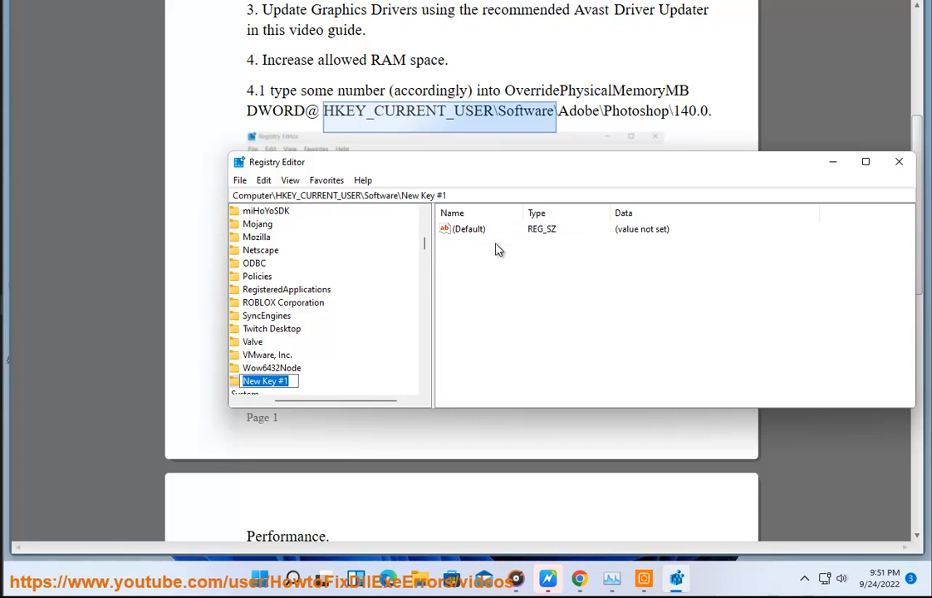
{"action": "type", "text": "Adobe"}
{"action": "key", "text": "Return"}
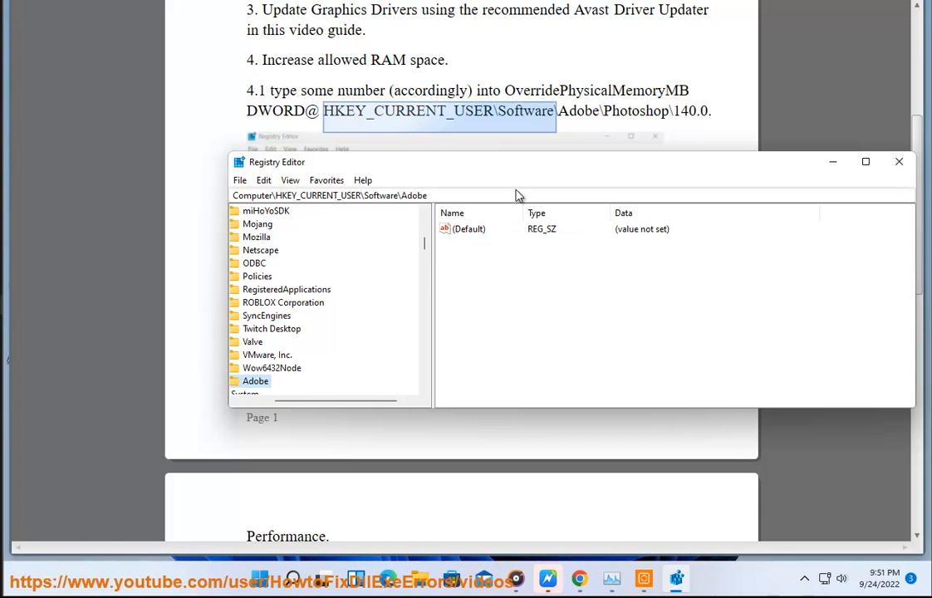
Step: Create a key named Photoshop under the Adobe key, copying the name from step 4.1 of the guide
{"action": "right_click", "coordinate": [266, 382]}
{"action": "mouse_move", "coordinate": [313, 405]}
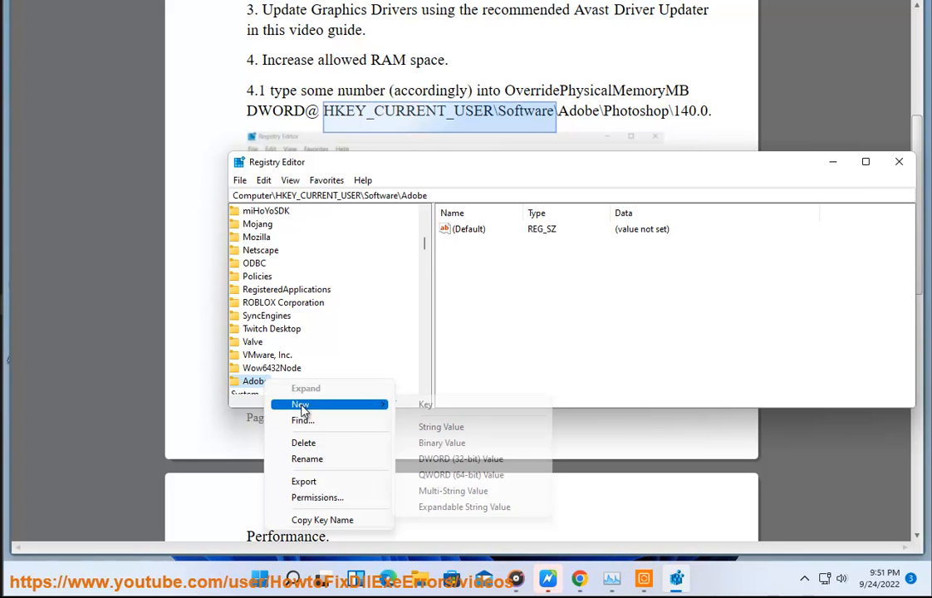
{"action": "left_click", "coordinate": [425, 405]}
{"action": "double_click", "coordinate": [632, 116]}
{"action": "key", "text": "ctrl+c"}
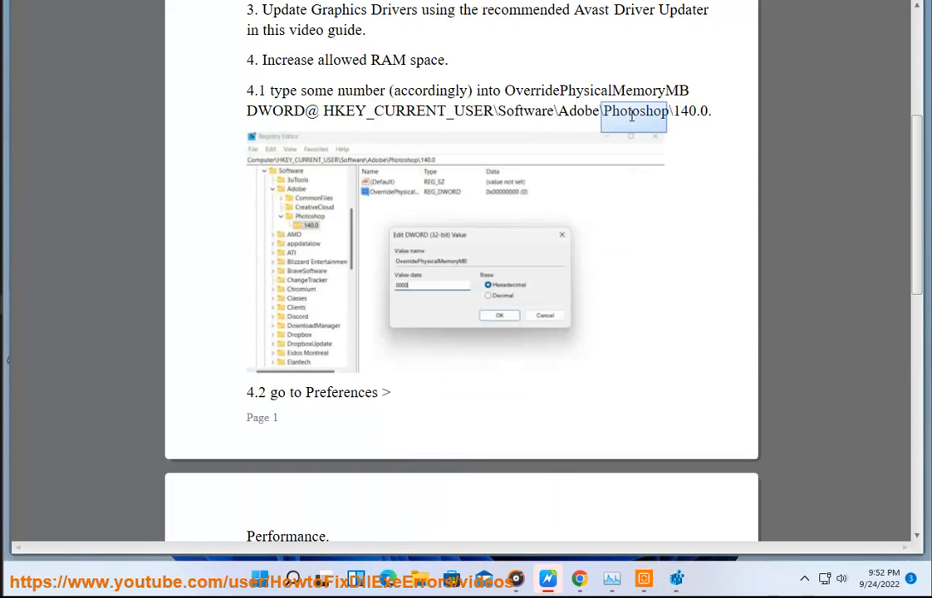
{"action": "left_click", "coordinate": [673, 579]}
{"action": "key", "text": "F2"}
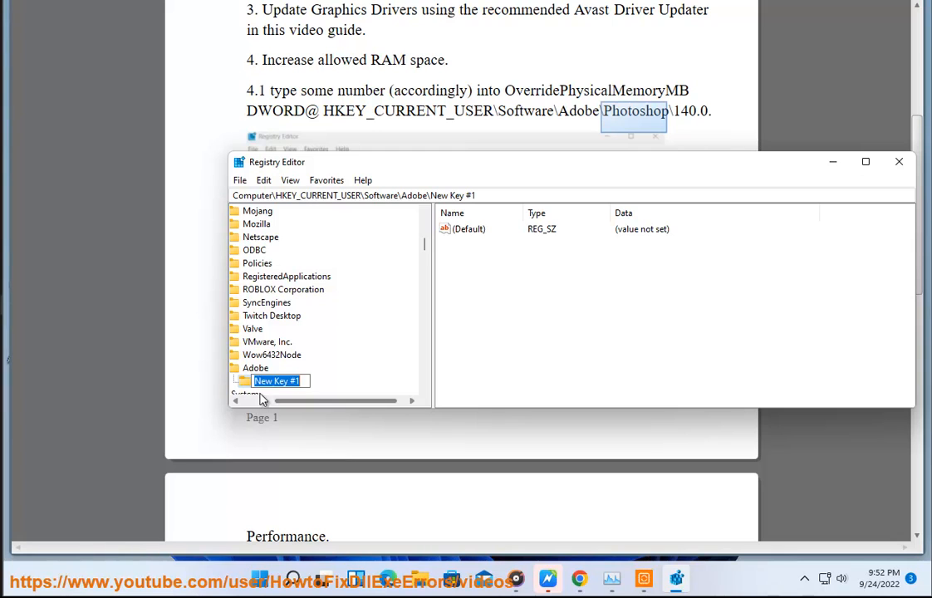
{"action": "key", "text": "ctrl+v"}
{"action": "left_click", "coordinate": [337, 385]}
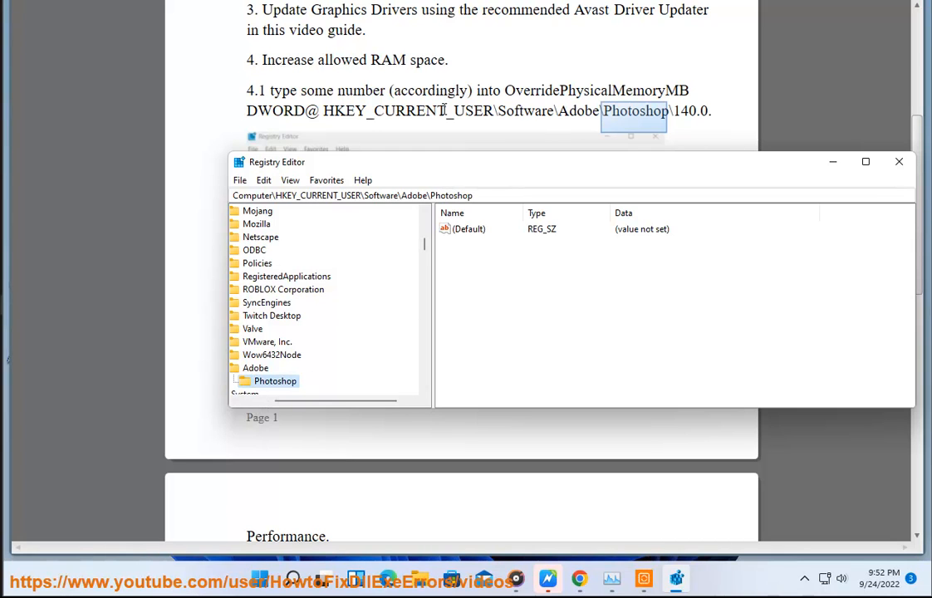
Step: Copy the name OverridePhysicalMemoryMB from the guide and create a DWORD (32-bit) value with that name in the Photoshop key
{"action": "double_click", "coordinate": [570, 91]}
{"action": "key", "text": "ctrl+c"}
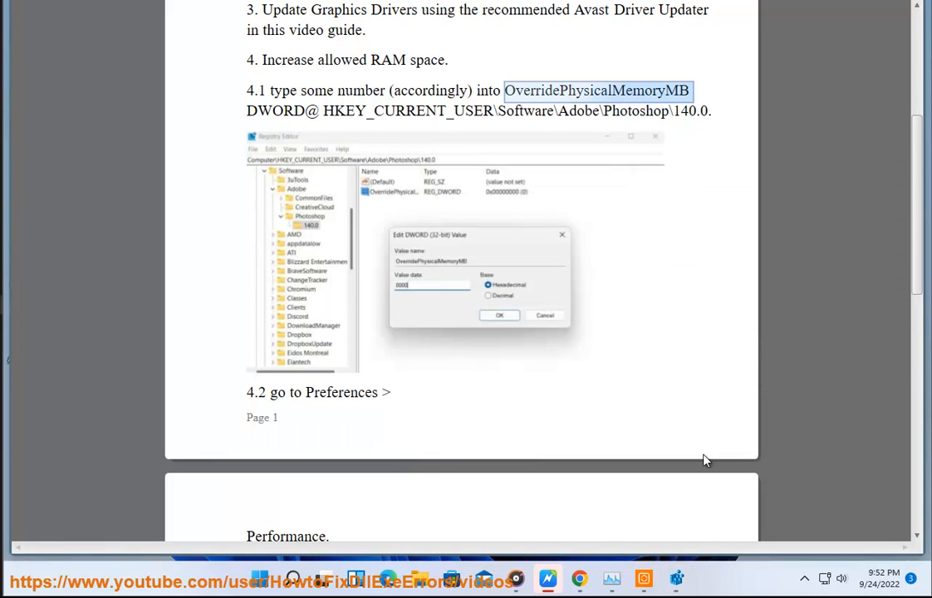
{"action": "key", "text": "alt+Tab"}
{"action": "right_click", "coordinate": [584, 295]}
{"action": "mouse_move", "coordinate": [662, 307]}
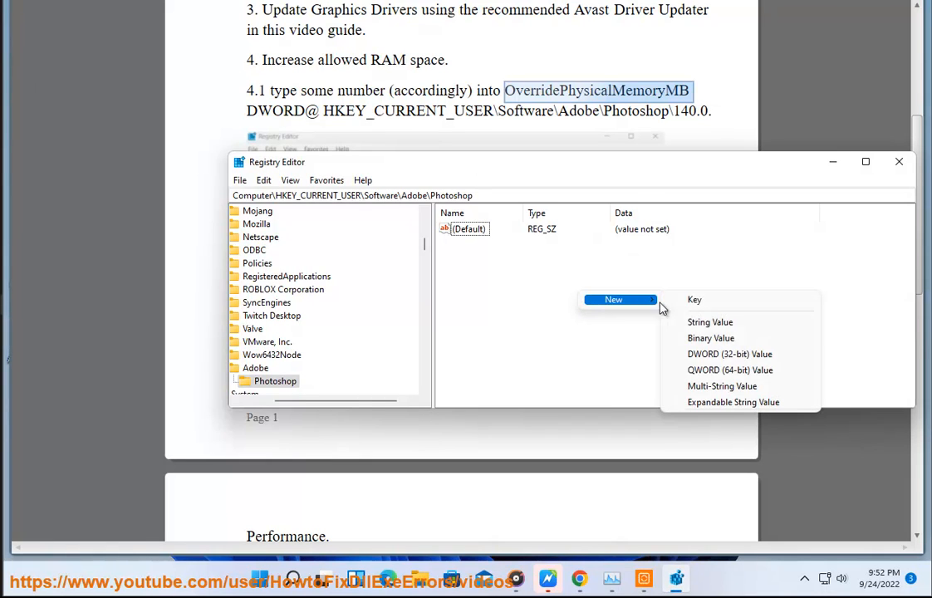
{"action": "left_click", "coordinate": [710, 354]}
{"action": "key", "text": "ctrl+v"}
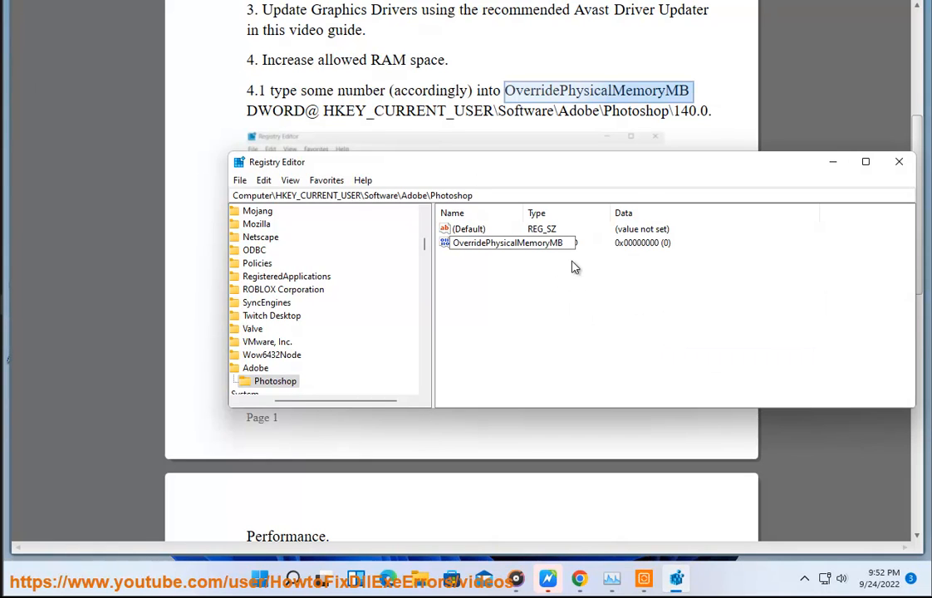
{"action": "key", "text": "Return"}
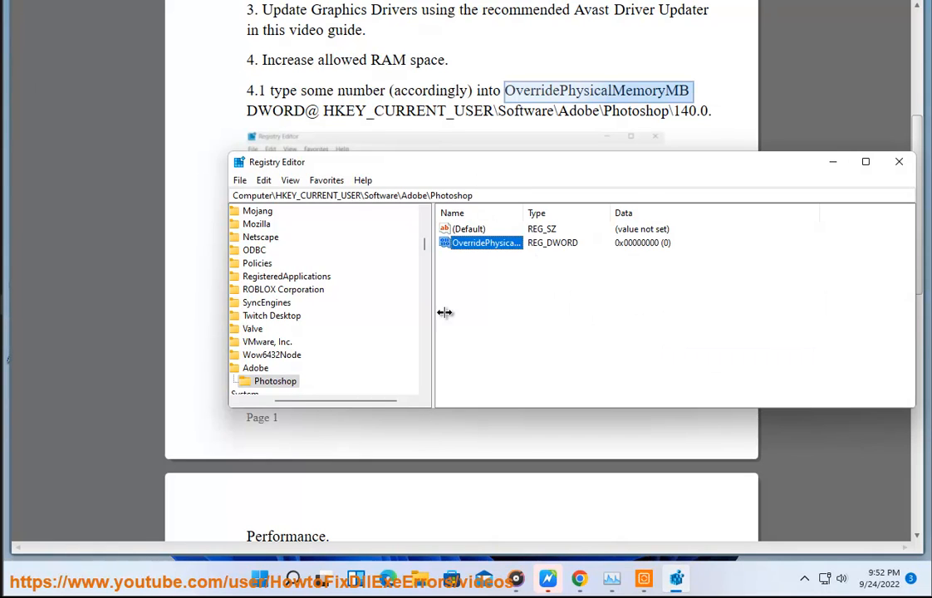
Step: Delete the OverridePhysicalMemoryMB value from the Photoshop key
{"action": "left_click", "coordinate": [286, 385]}
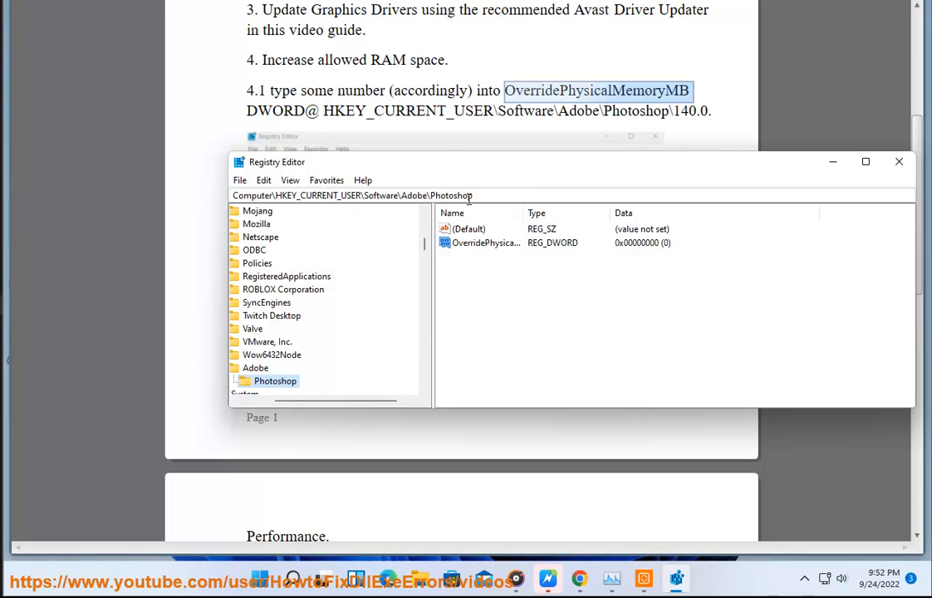
{"action": "left_click", "coordinate": [477, 243]}
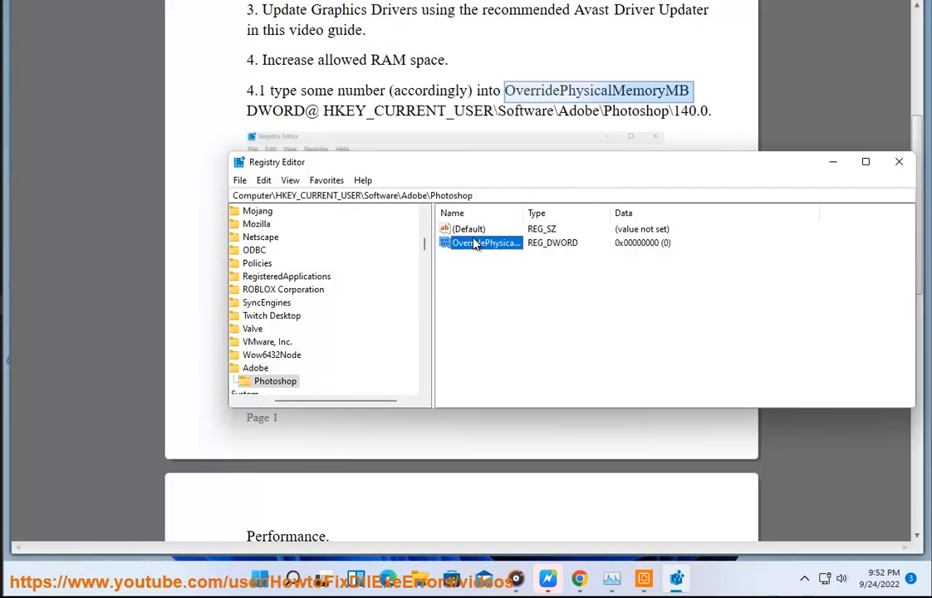
{"action": "key", "text": "Delete"}
{"action": "key", "text": "Return"}
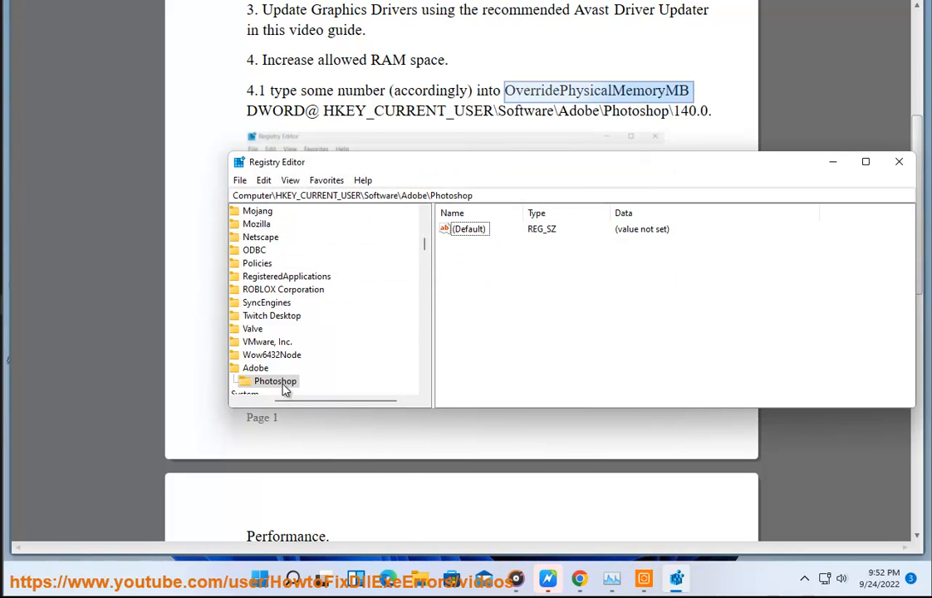
Step: Create a new key named 140.0 under the Photoshop key
{"action": "right_click", "coordinate": [305, 384]}
{"action": "mouse_move", "coordinate": [318, 408]}
{"action": "left_click", "coordinate": [451, 410]}
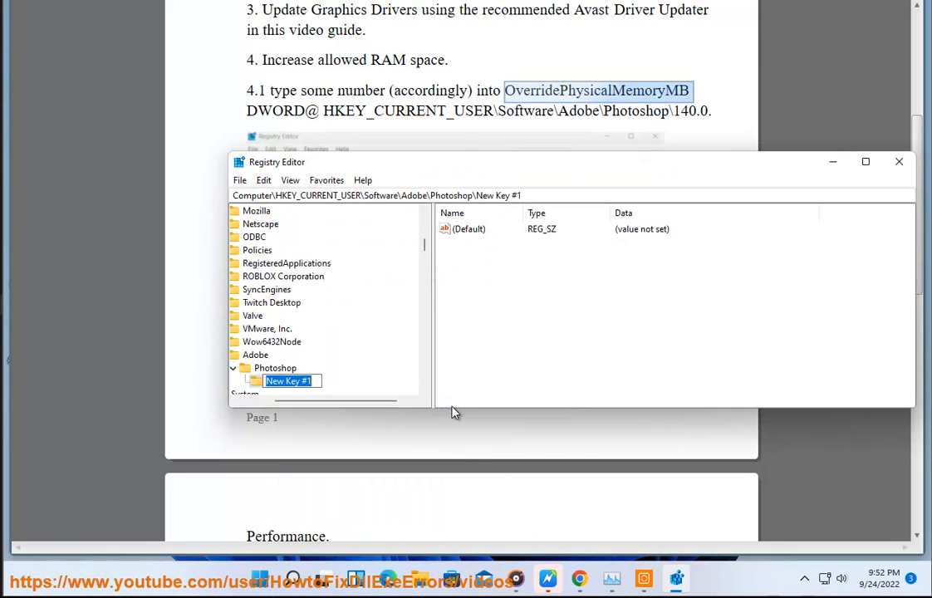
{"action": "type", "text": "140.0"}
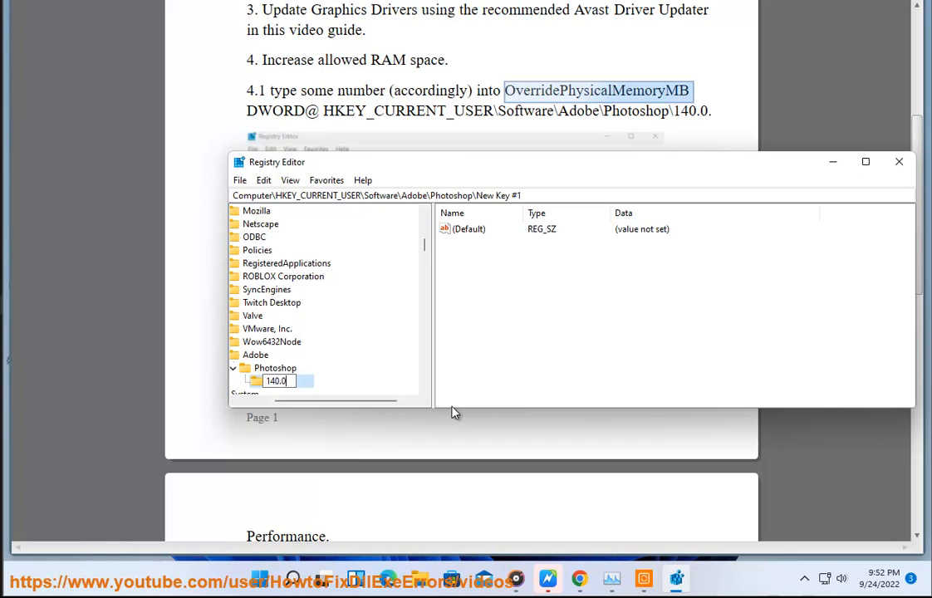
{"action": "key", "text": "Return"}
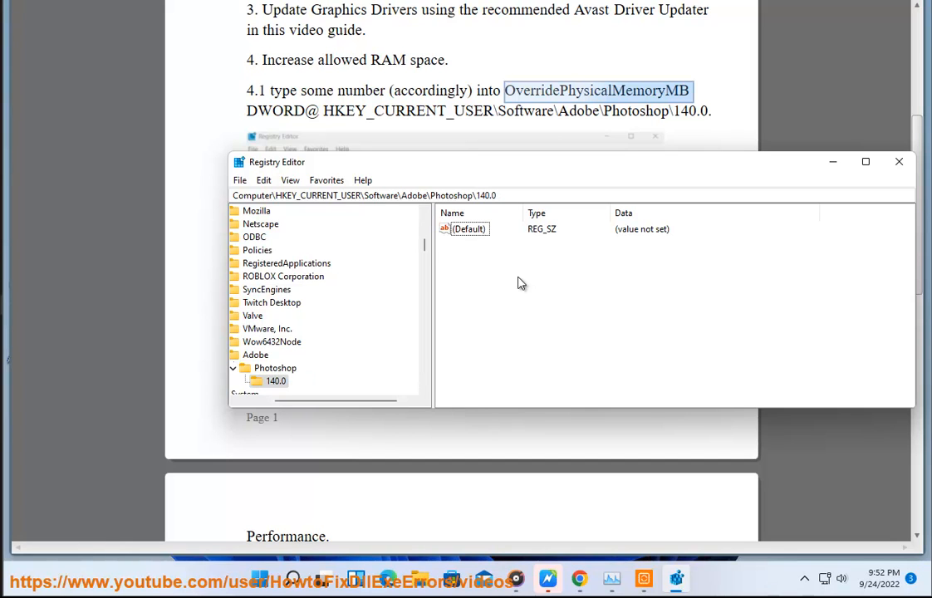
Step: Create a DWORD (32-bit) value named OverridePhysicalMemoryMB in the 140.0 key
{"action": "right_click", "coordinate": [518, 283]}
{"action": "right_click", "coordinate": [504, 268]}
{"action": "mouse_move", "coordinate": [537, 281]}
{"action": "left_click", "coordinate": [662, 333]}
{"action": "key", "text": "ctrl+v"}
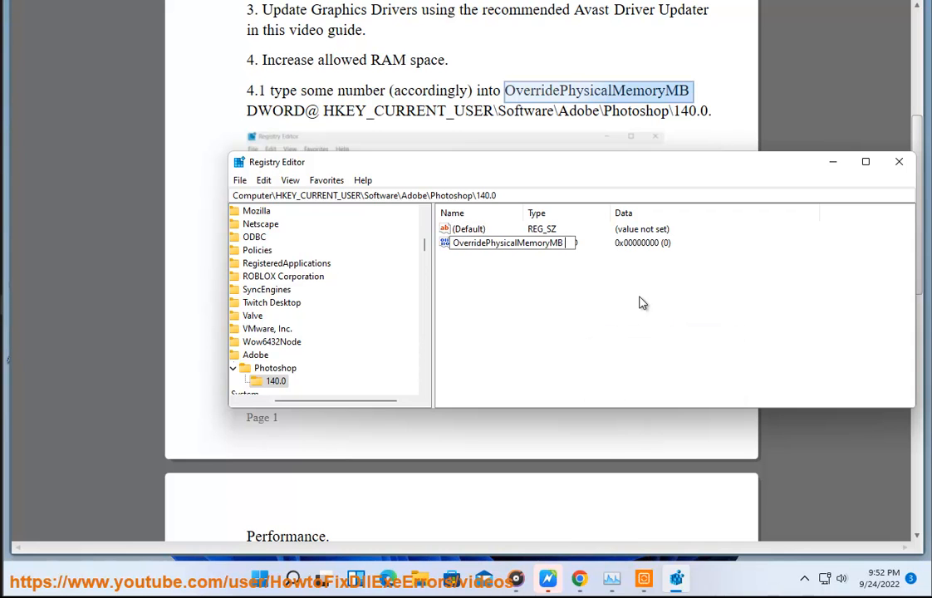
{"action": "key", "text": "Return"}
Step: Try 7000 and 6000 as hexadecimal data for OverridePhysicalMemoryMB, checking the system memory in Task Manager, and cancel the edit
{"action": "key", "text": "Return"}
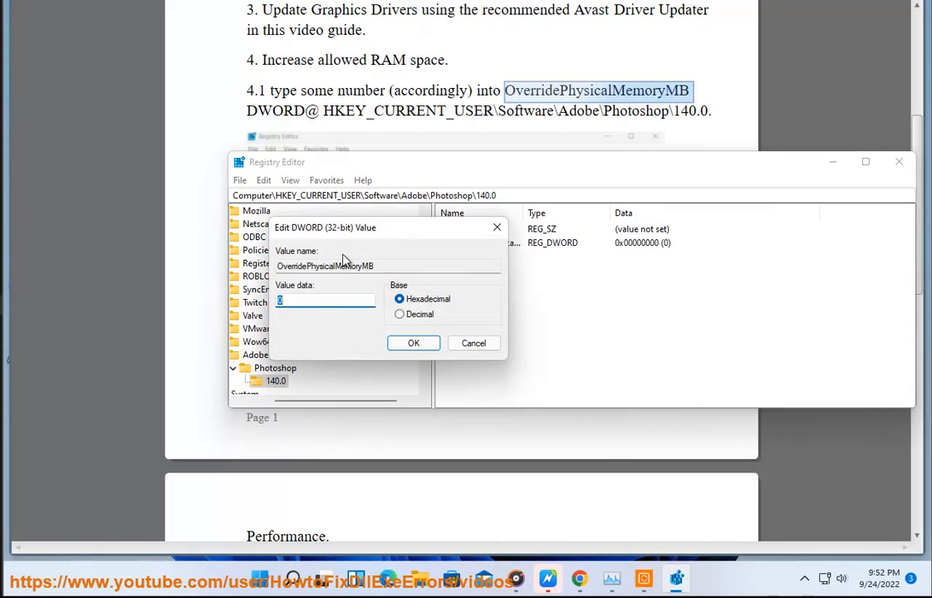
{"action": "left_click_drag", "start_coordinate": [369, 239], "coordinate": [541, 270]}
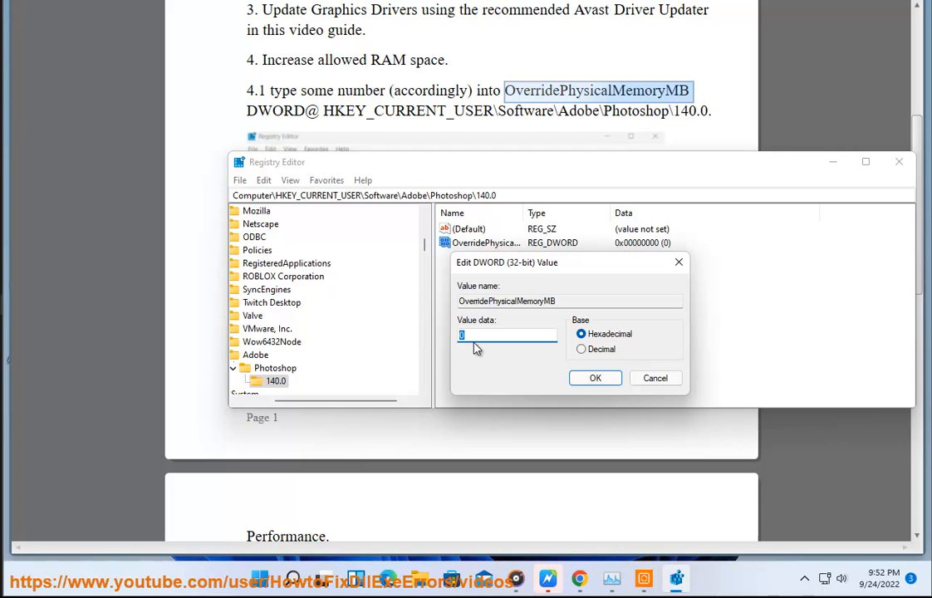
{"action": "left_click", "coordinate": [612, 573]}
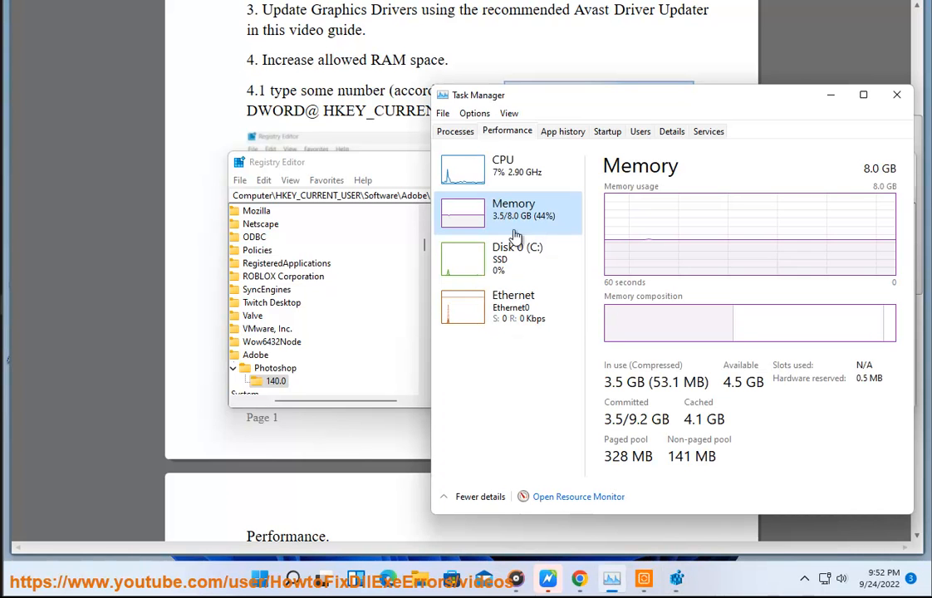
{"action": "left_click", "coordinate": [830, 95]}
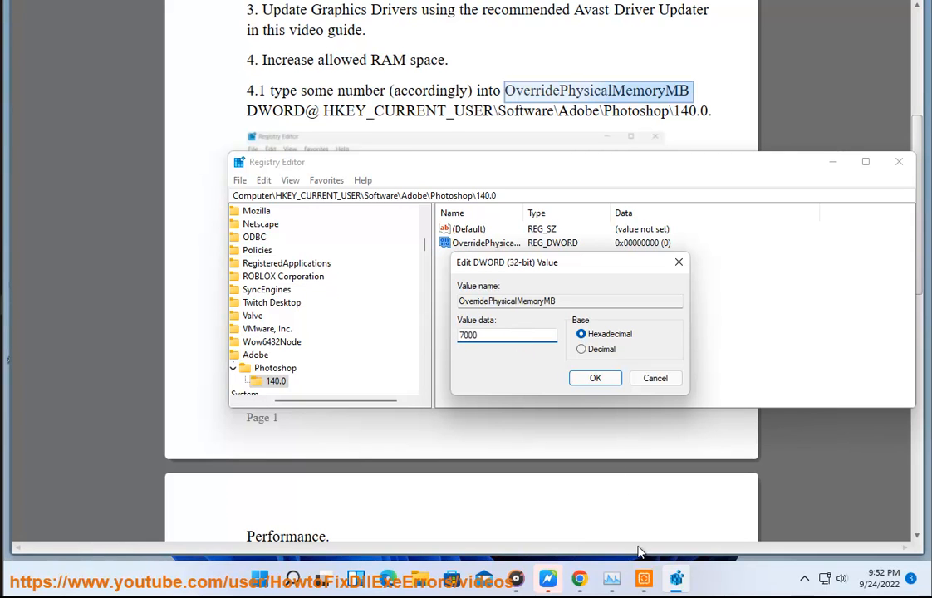
{"action": "left_click", "coordinate": [612, 580]}
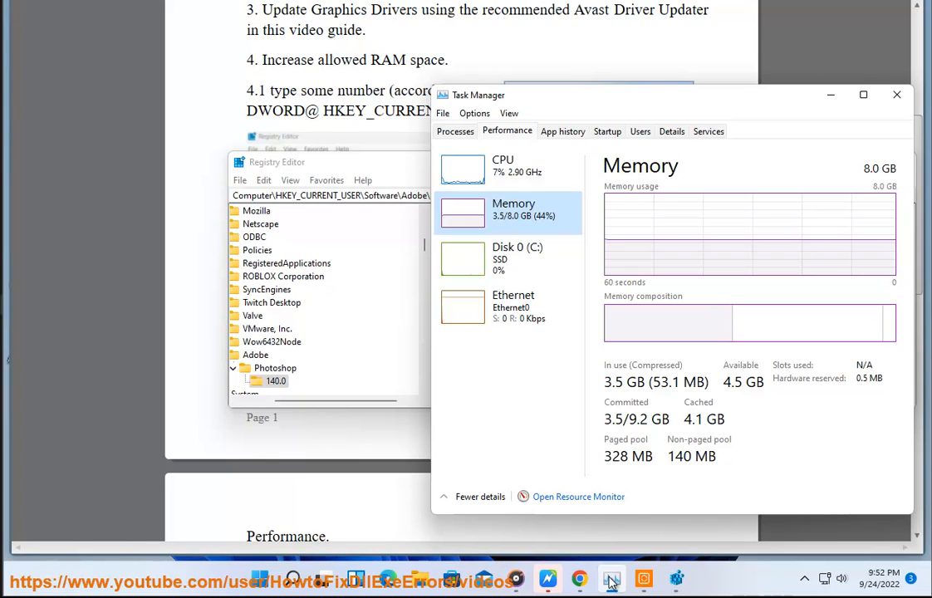
{"action": "left_click", "coordinate": [610, 580]}
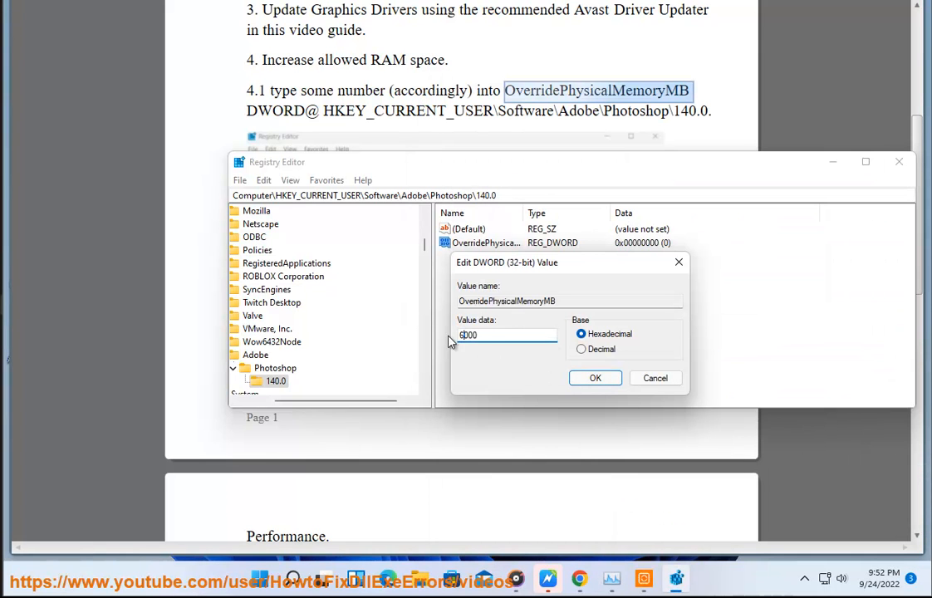
{"action": "left_click", "coordinate": [653, 378]}
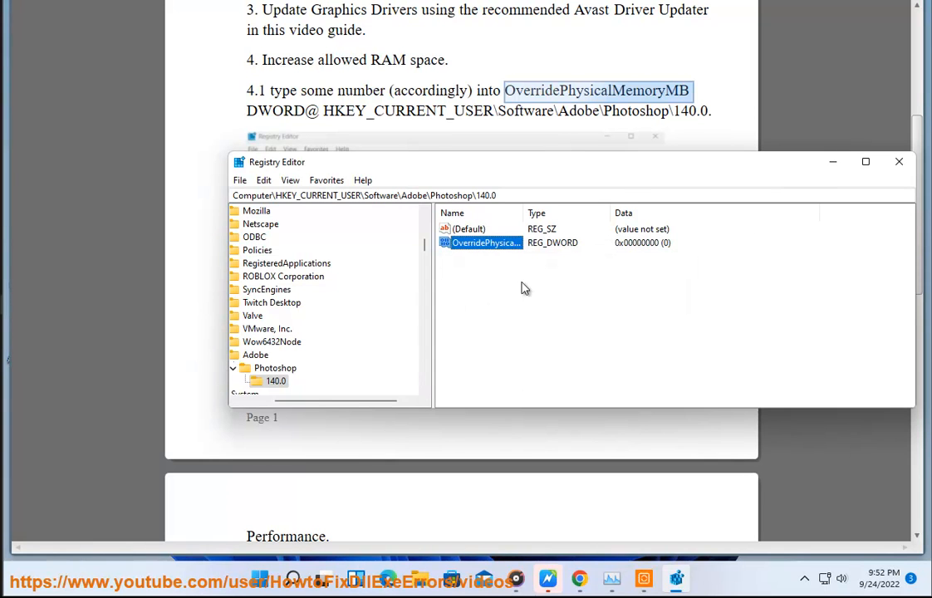
Step: Delete the Adobe key with all of its subkeys and close Registry Editor
{"action": "left_click", "coordinate": [263, 357]}
{"action": "key", "text": "Delete"}
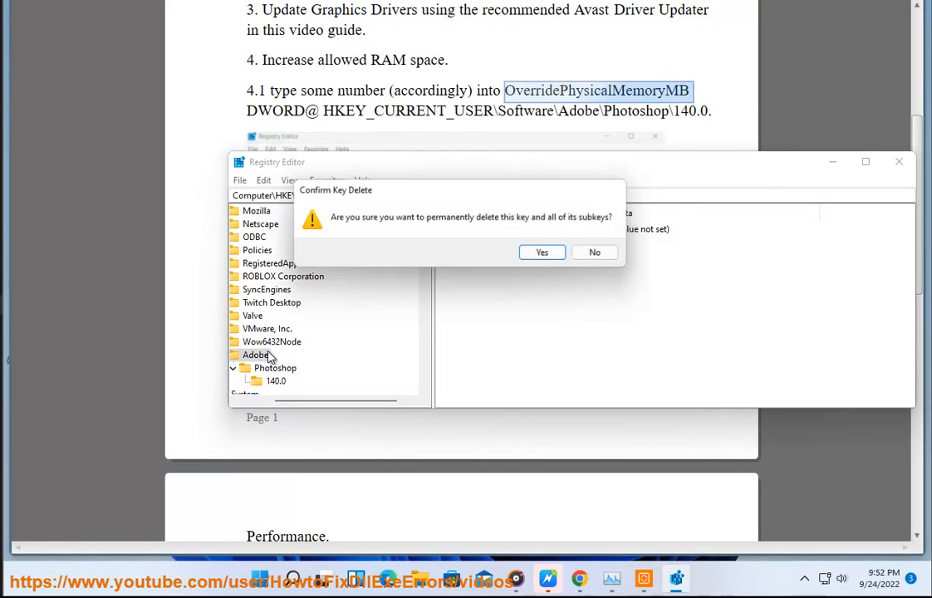
{"action": "key", "text": "Return"}
{"action": "left_click", "coordinate": [899, 161]}
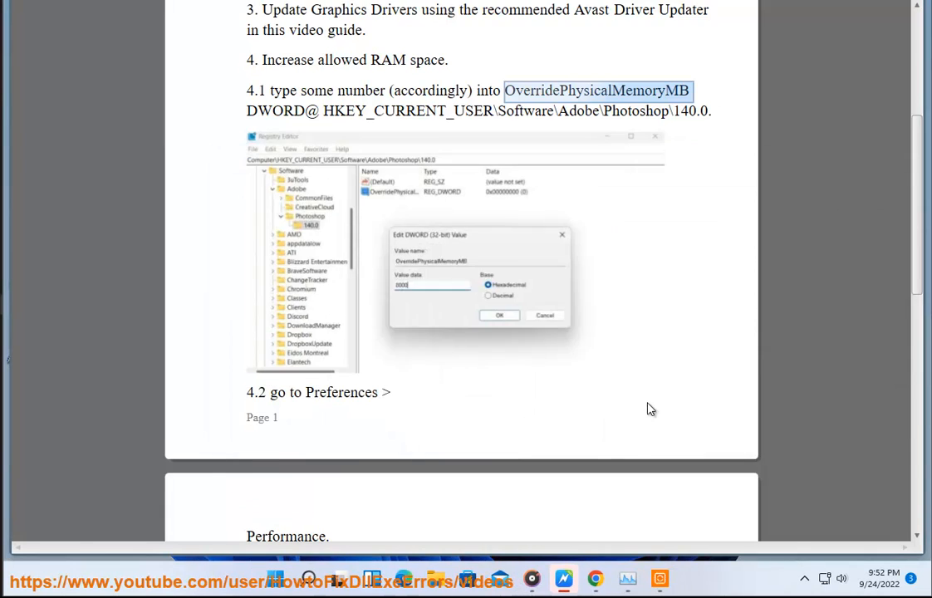
Step: Read steps 4.2 to 6 of the guide and copy the phrase "Photoshop alternatives" from step 6
{"action": "scroll", "coordinate": [513, 413], "scroll_direction": "down", "scroll_amount": 3}
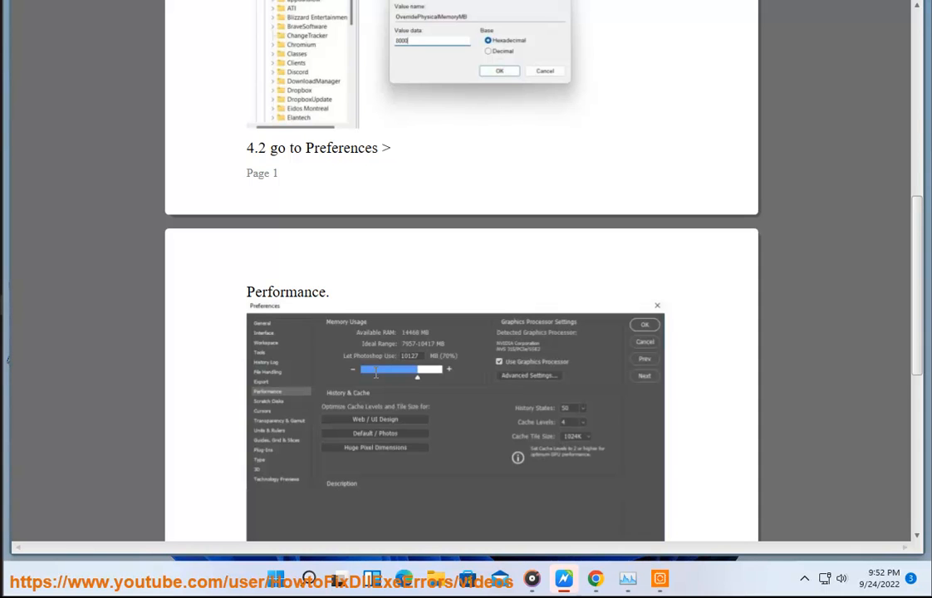
{"action": "scroll", "coordinate": [410, 355], "scroll_direction": "down", "scroll_amount": 1}
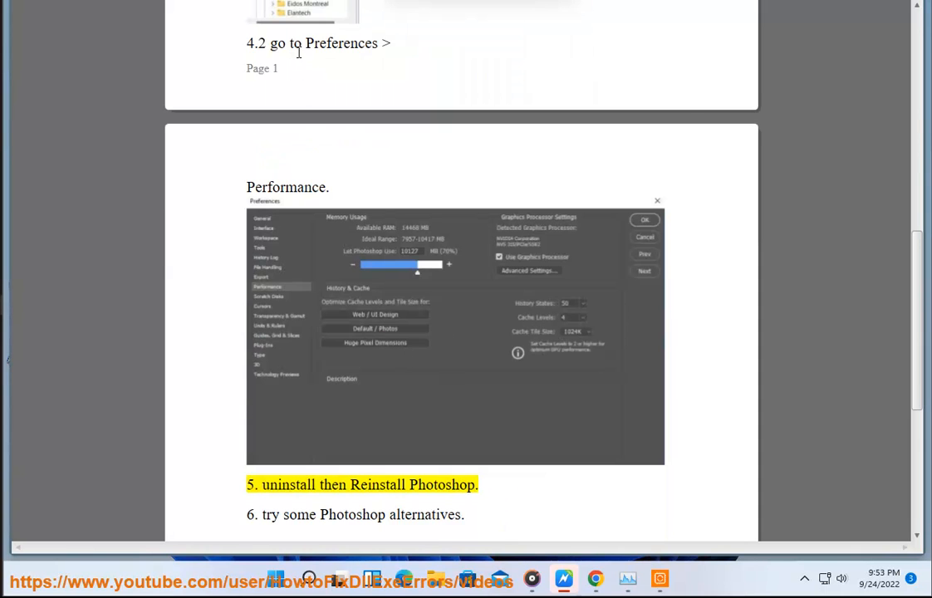
{"action": "double_click", "coordinate": [441, 485]}
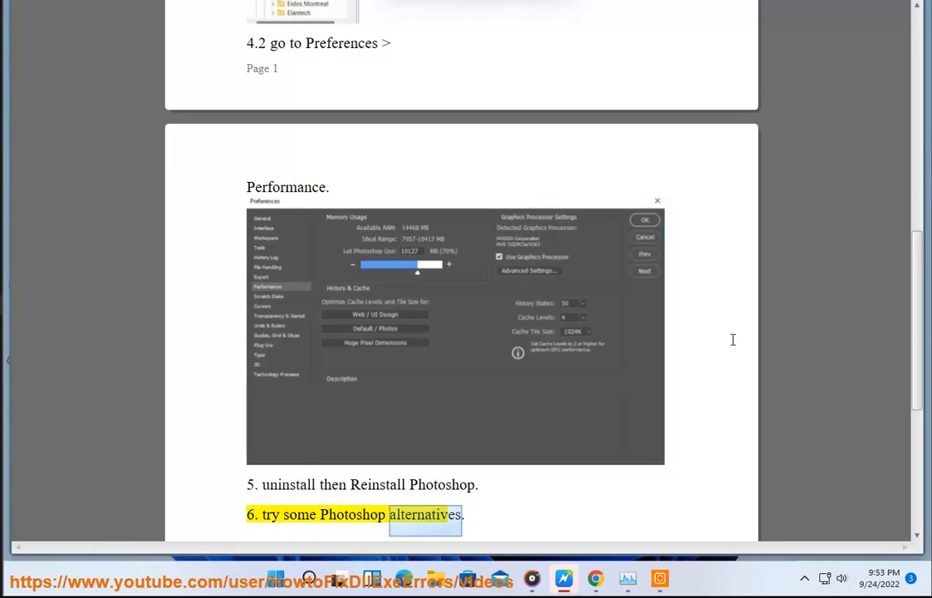
{"action": "left_click", "coordinate": [467, 516]}
{"action": "left_click_drag", "start_coordinate": [462, 517], "coordinate": [320, 516]}
{"action": "key", "text": "ctrl+c"}
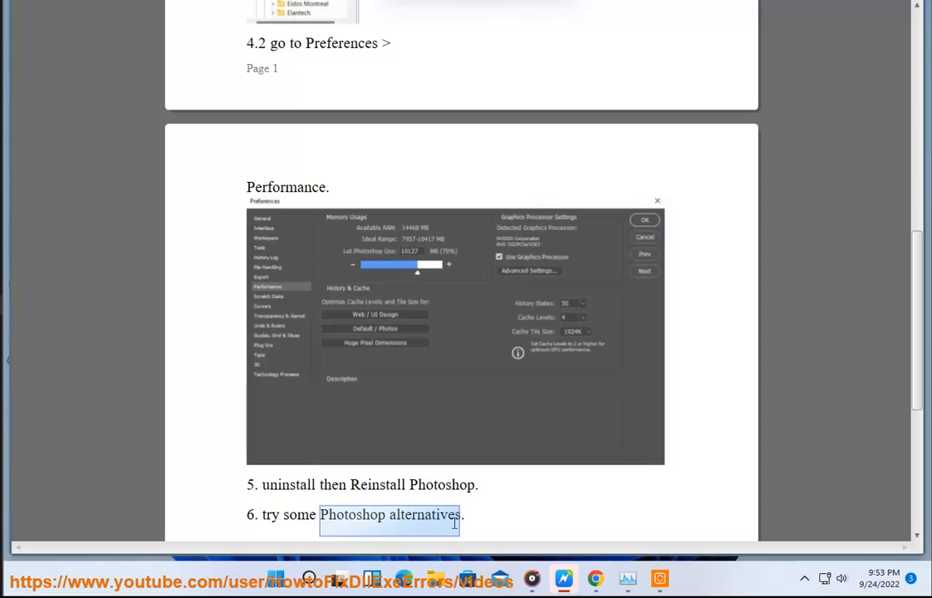
Step: Switch to Chrome, search Google for "Photoshop alternatives" and look through the results
{"action": "left_click", "coordinate": [596, 579]}
{"action": "left_click", "coordinate": [613, 111]}
{"action": "key", "text": "ctrl+v"}
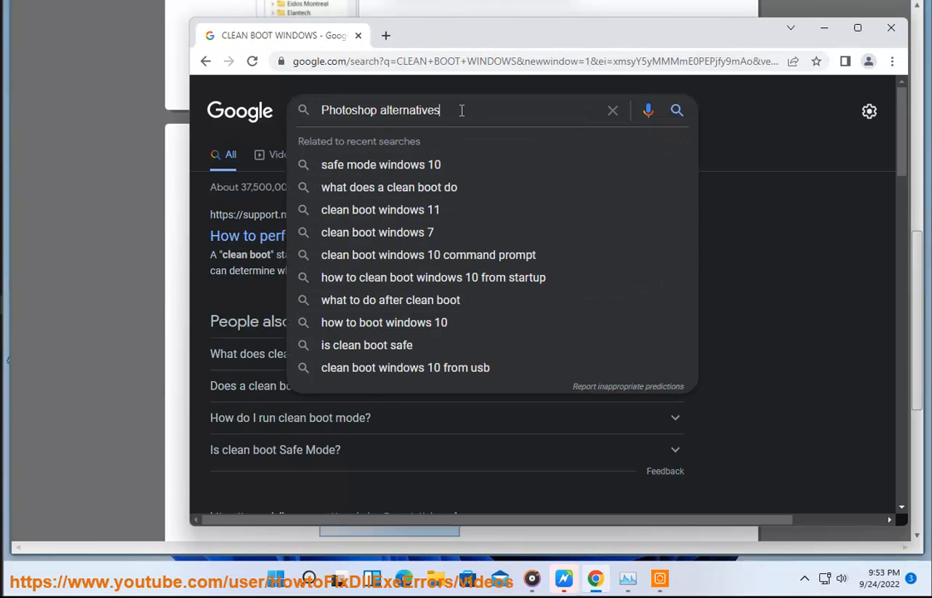
{"action": "key", "text": "Return"}
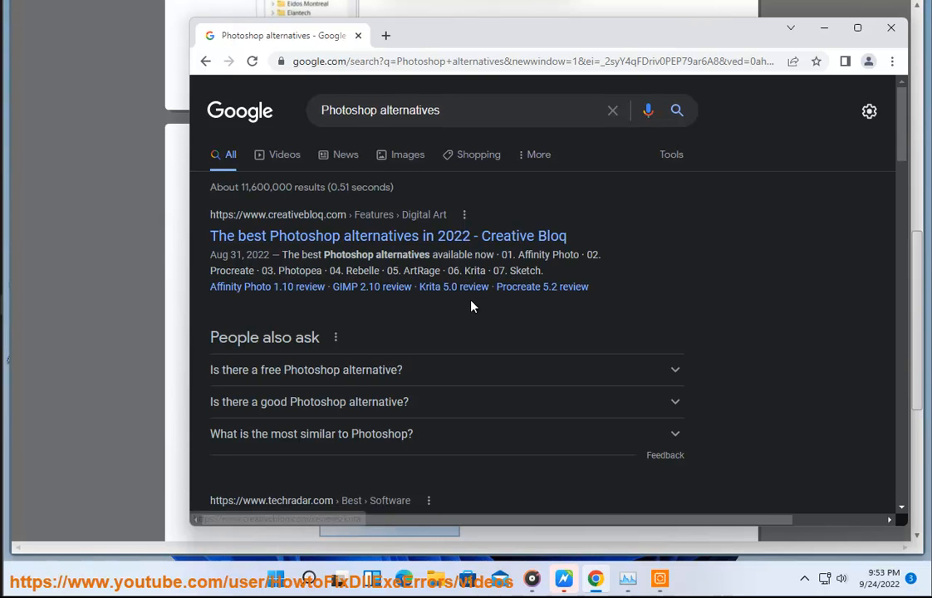
{"action": "scroll", "coordinate": [457, 305], "scroll_direction": "down", "scroll_amount": 4}
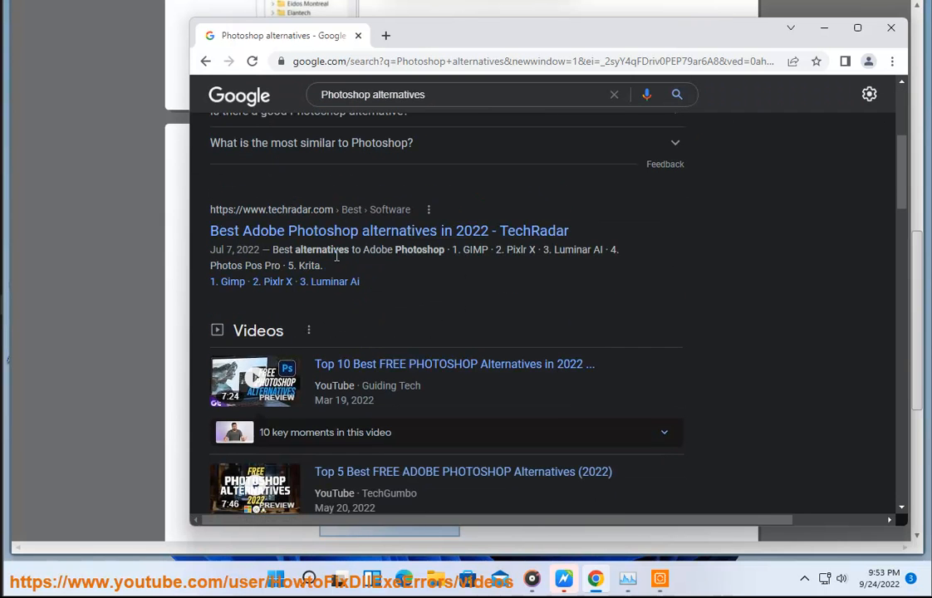
{"action": "scroll", "coordinate": [333, 266], "scroll_direction": "down", "scroll_amount": 4}
{"action": "scroll", "coordinate": [356, 347], "scroll_direction": "down", "scroll_amount": 3}
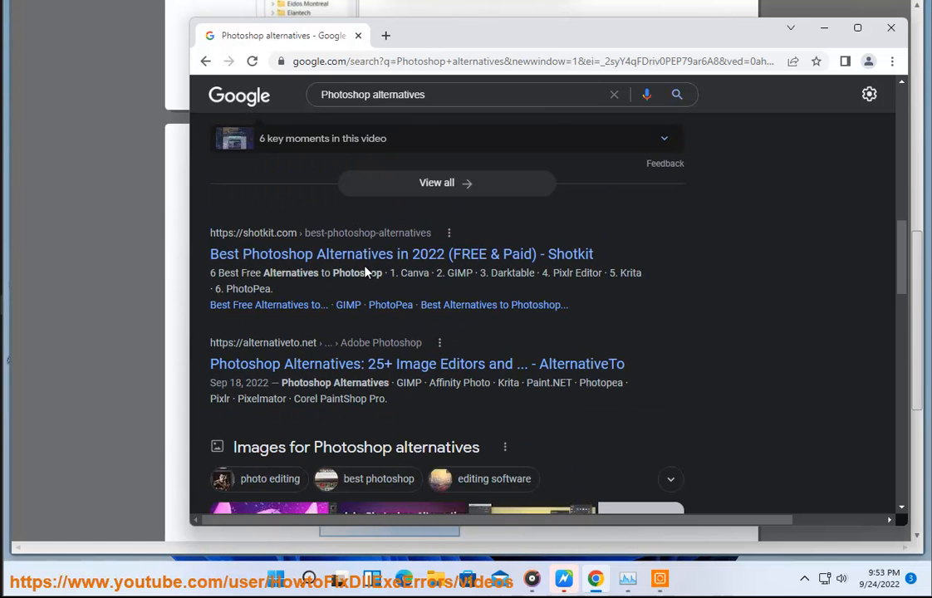